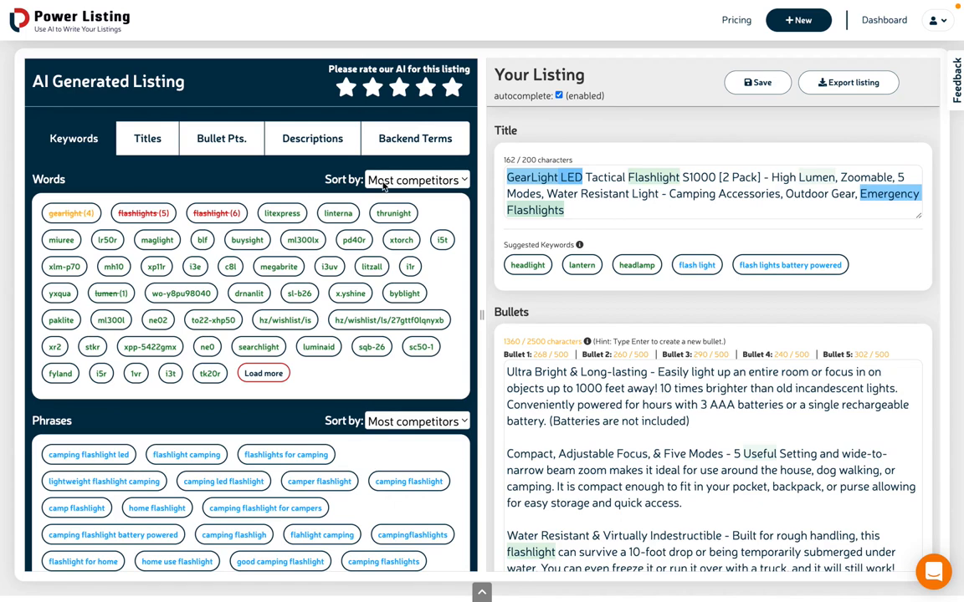
Expand the full Similar Products list in the listing details and review its ASINs.
{"action": "scroll", "coordinate": [402, 179], "scroll_direction": "up", "scroll_amount": 3}
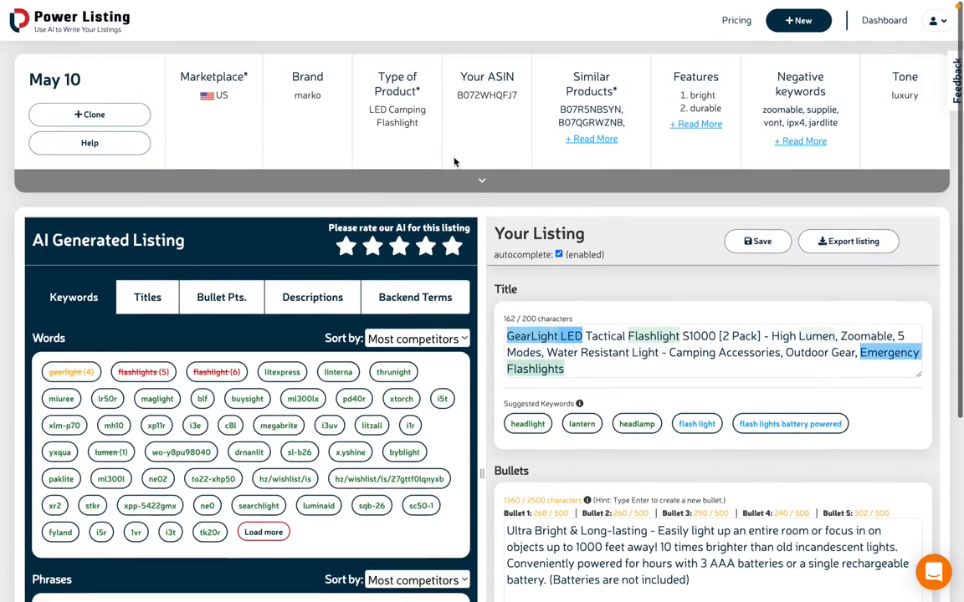
{"action": "left_click", "coordinate": [590, 140]}
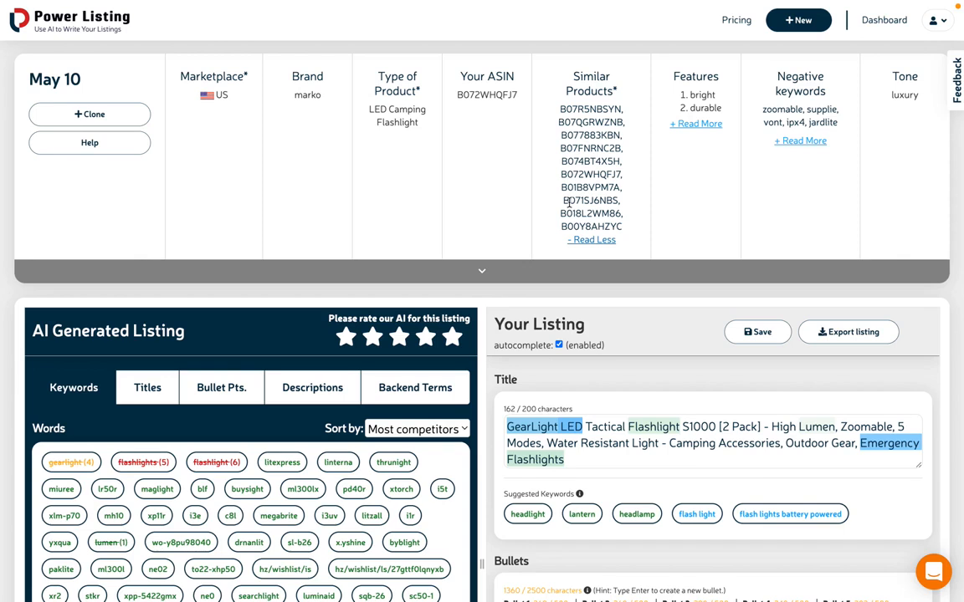
{"action": "scroll", "coordinate": [474, 271], "scroll_direction": "down", "scroll_amount": 3}
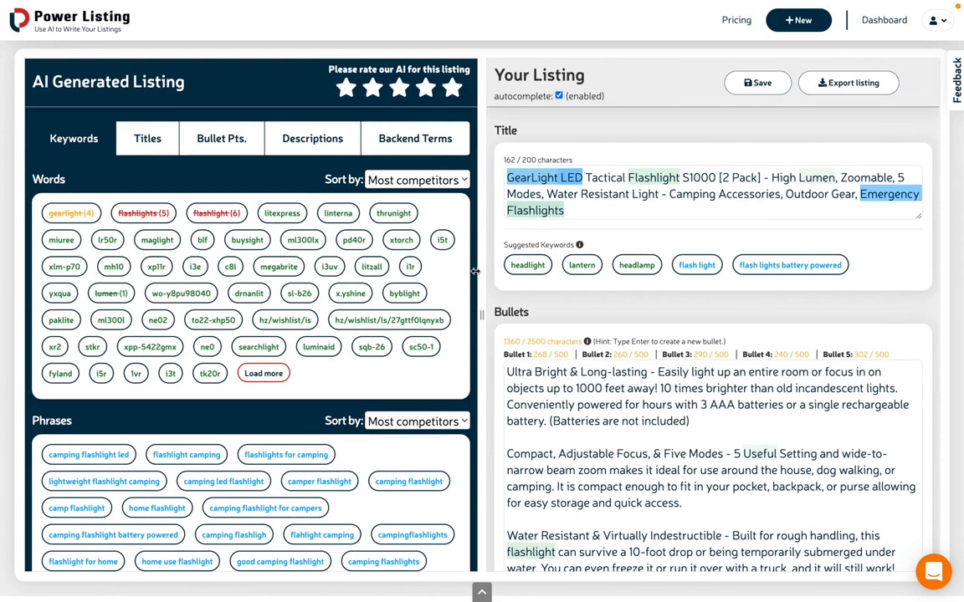
Check the sort options for the Words and Phrases keyword lists, leaving both on Most competitors.
{"action": "left_click", "coordinate": [437, 180]}
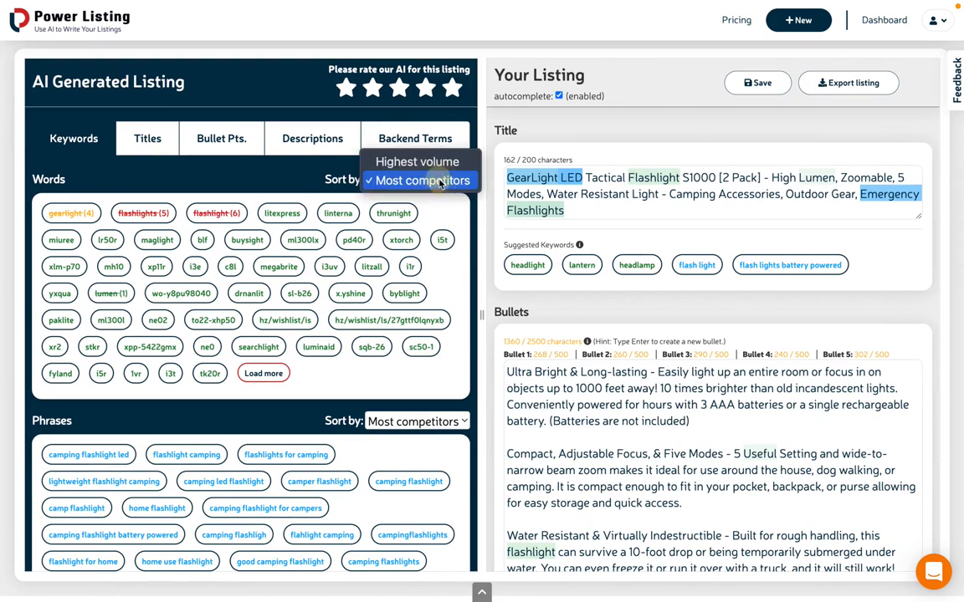
{"action": "left_click", "coordinate": [292, 177]}
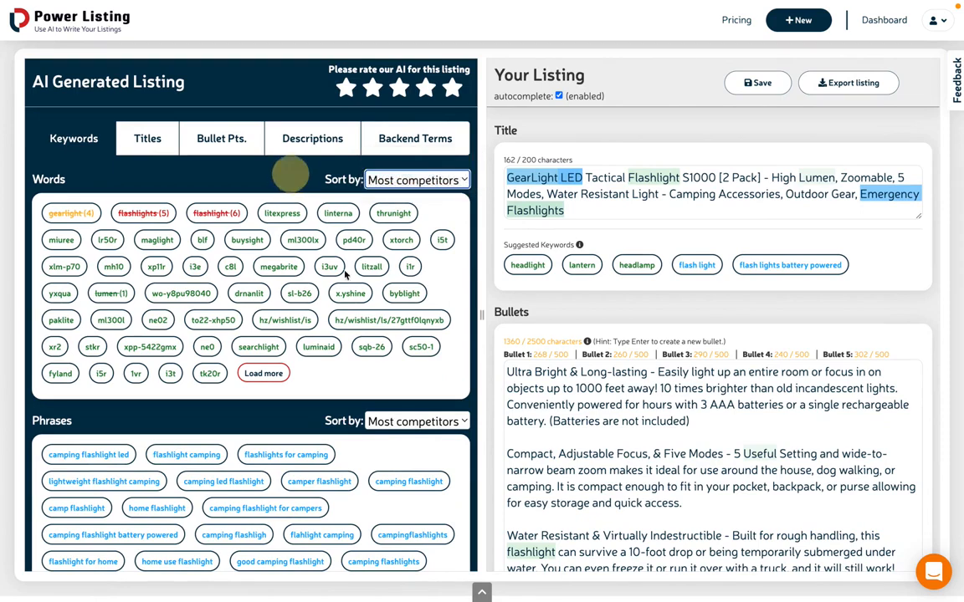
{"action": "left_click", "coordinate": [390, 422]}
{"action": "left_click", "coordinate": [270, 422]}
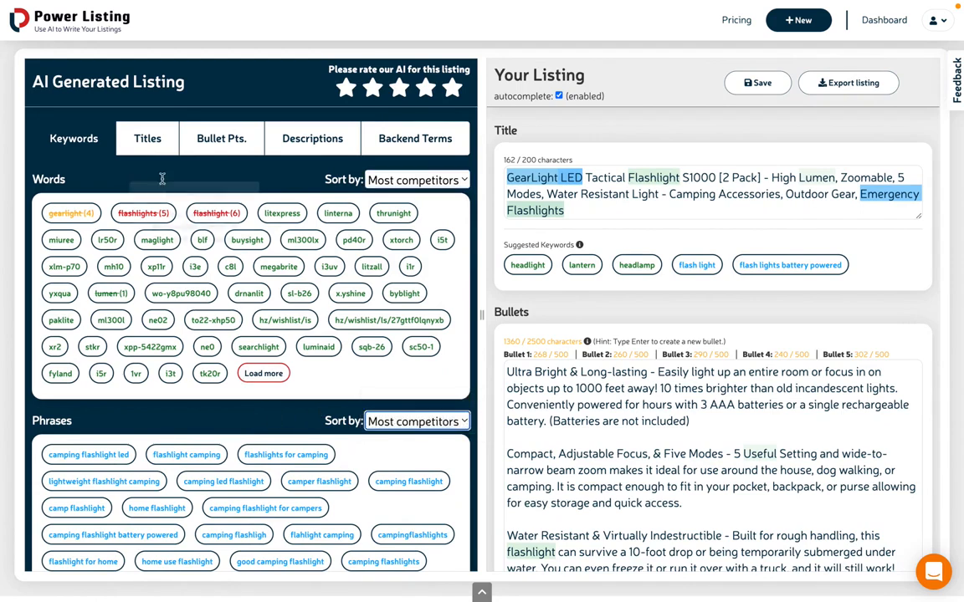
Look through the AI-generated title versions, including their keyword counts and search volumes.
{"action": "left_click", "coordinate": [148, 151]}
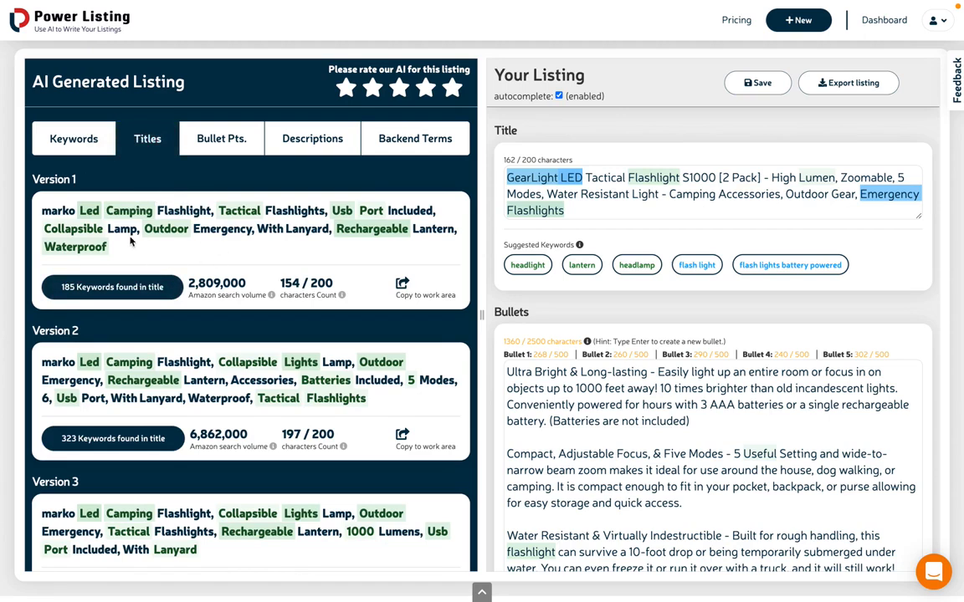
{"action": "scroll", "coordinate": [125, 250], "scroll_direction": "down", "scroll_amount": 5}
{"action": "scroll", "coordinate": [117, 213], "scroll_direction": "up", "scroll_amount": 5}
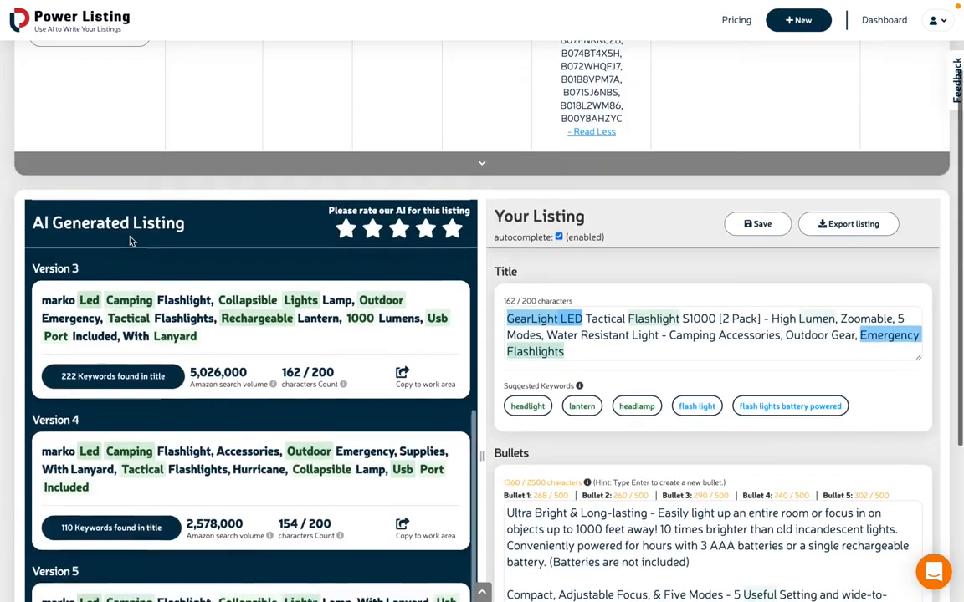
{"action": "scroll", "coordinate": [284, 174], "scroll_direction": "down", "scroll_amount": 2}
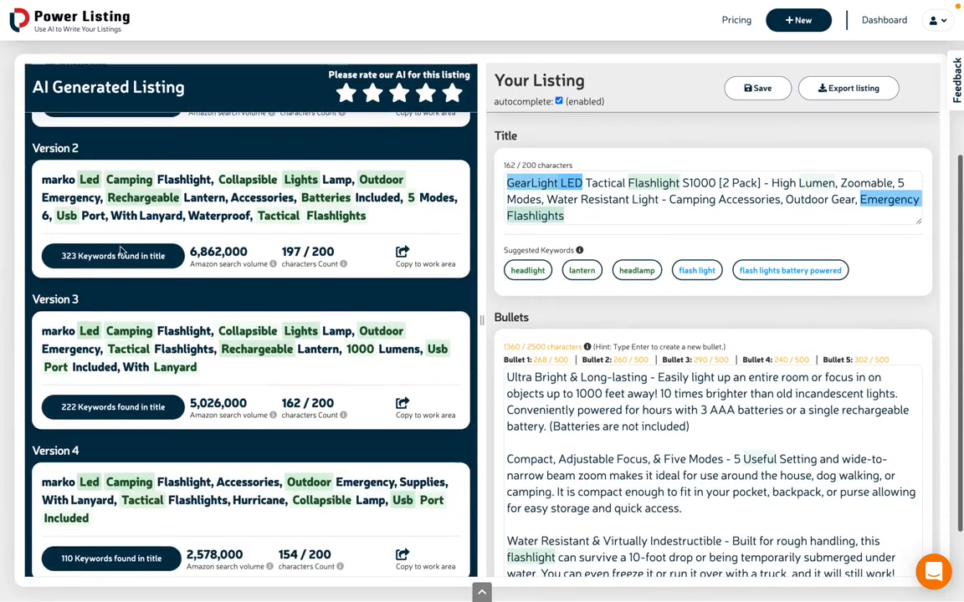
{"action": "scroll", "coordinate": [181, 178], "scroll_direction": "up", "scroll_amount": 3}
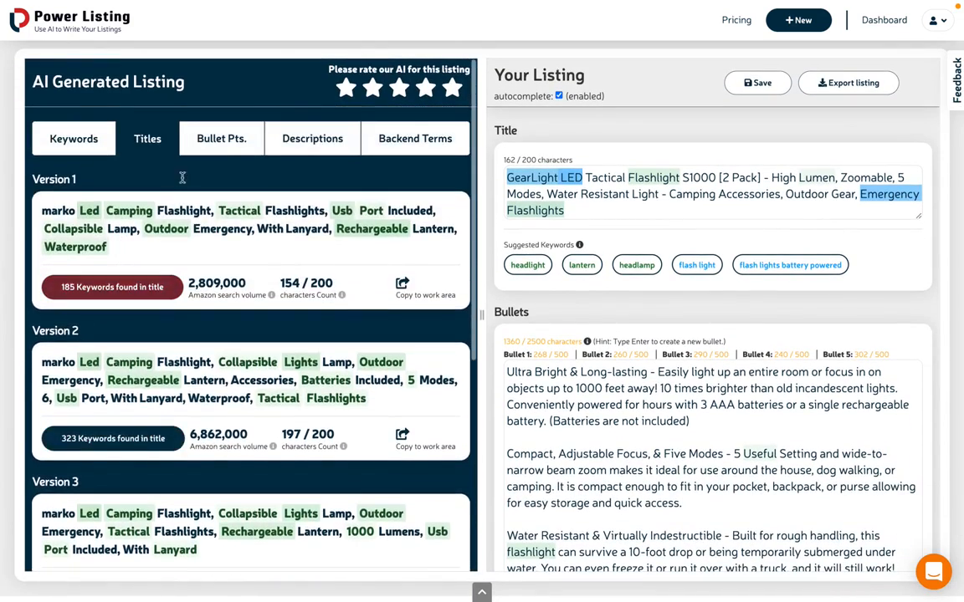
Look through the AI-generated bullet point versions.
{"action": "left_click", "coordinate": [255, 147]}
{"action": "scroll", "coordinate": [285, 244], "scroll_direction": "down", "scroll_amount": 1}
{"action": "scroll", "coordinate": [285, 243], "scroll_direction": "down", "scroll_amount": 3}
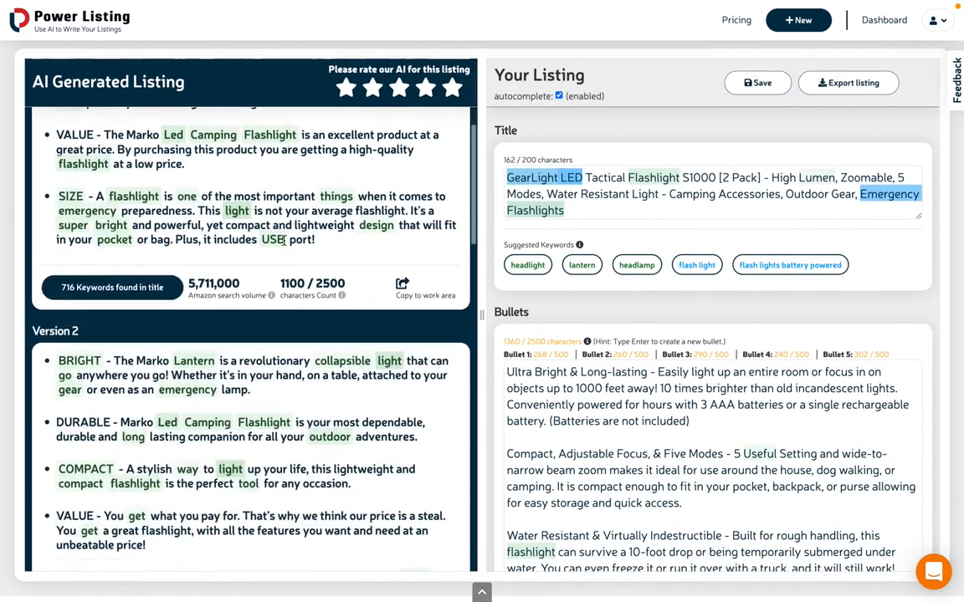
{"action": "scroll", "coordinate": [284, 243], "scroll_direction": "up", "scroll_amount": 3}
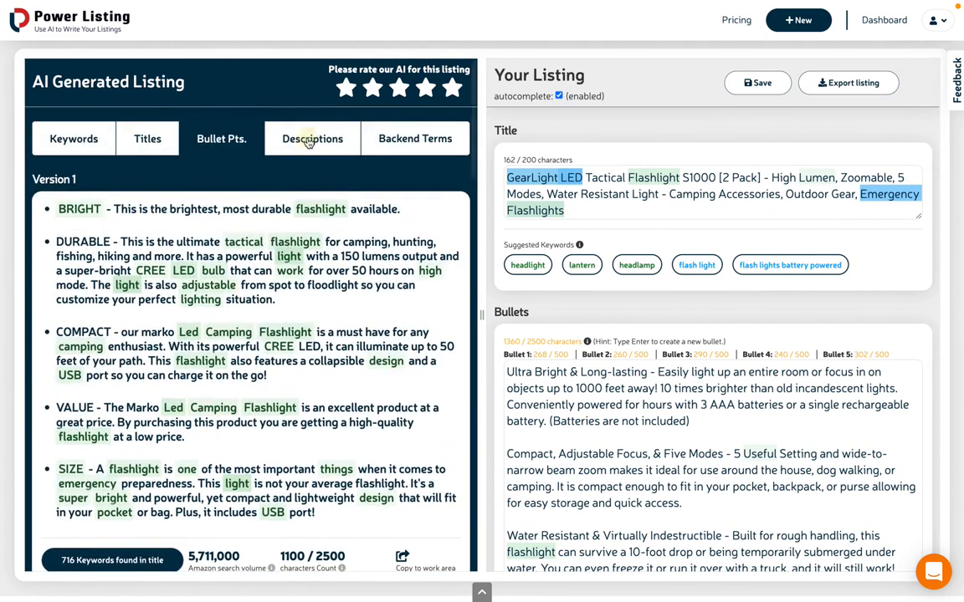
Examine the AI-generated descriptions and the backend terms.
{"action": "left_click", "coordinate": [309, 140]}
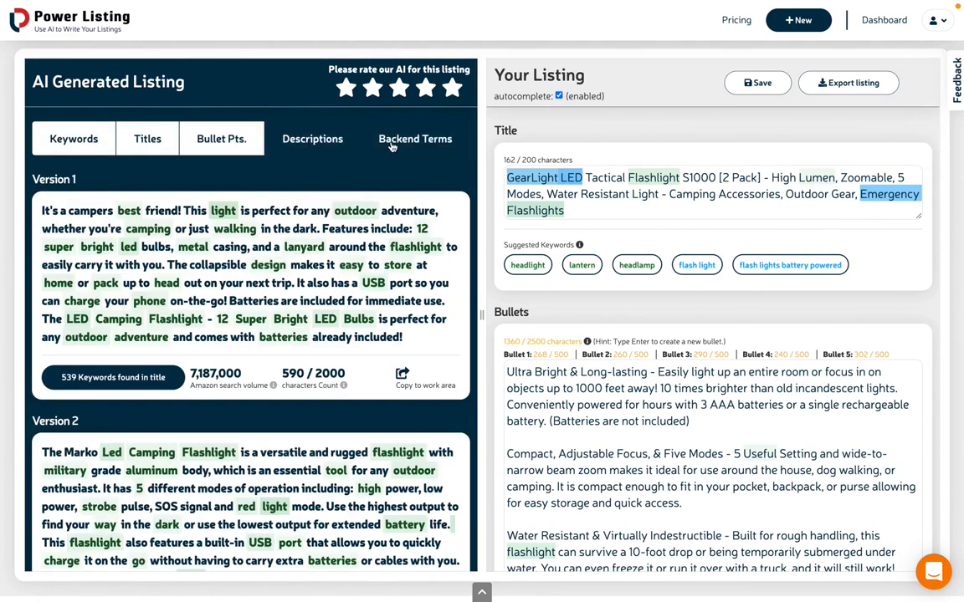
{"action": "left_click", "coordinate": [391, 144]}
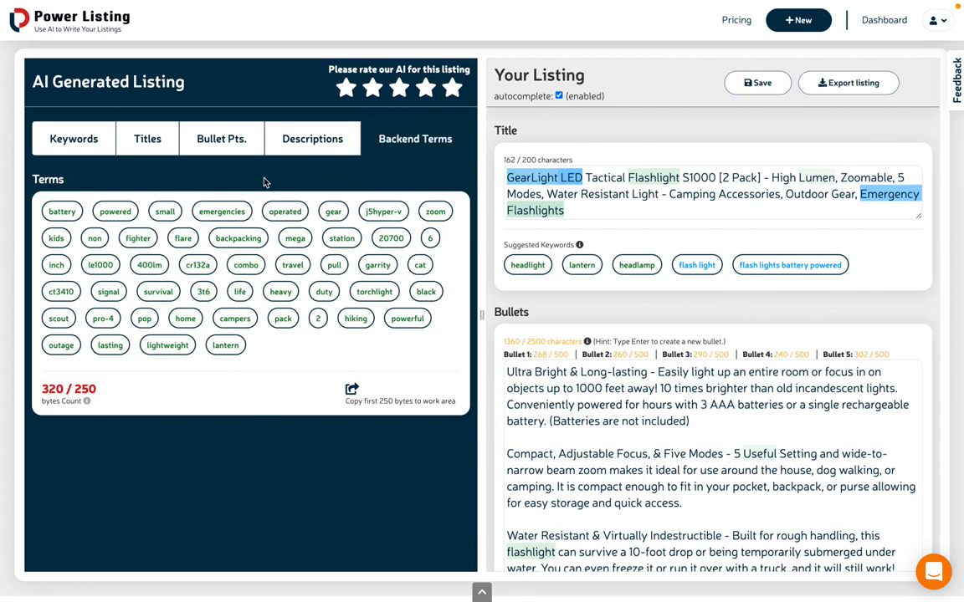
Try copying the Version 1 AI title to the end of the listing title, and delete the copied text.
{"action": "left_click", "coordinate": [155, 146]}
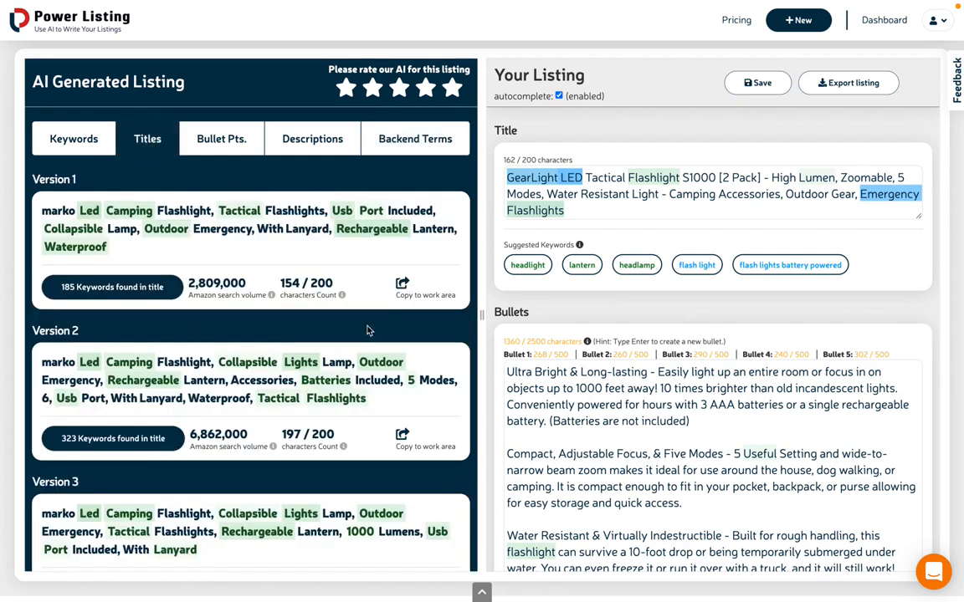
{"action": "left_click", "coordinate": [604, 208]}
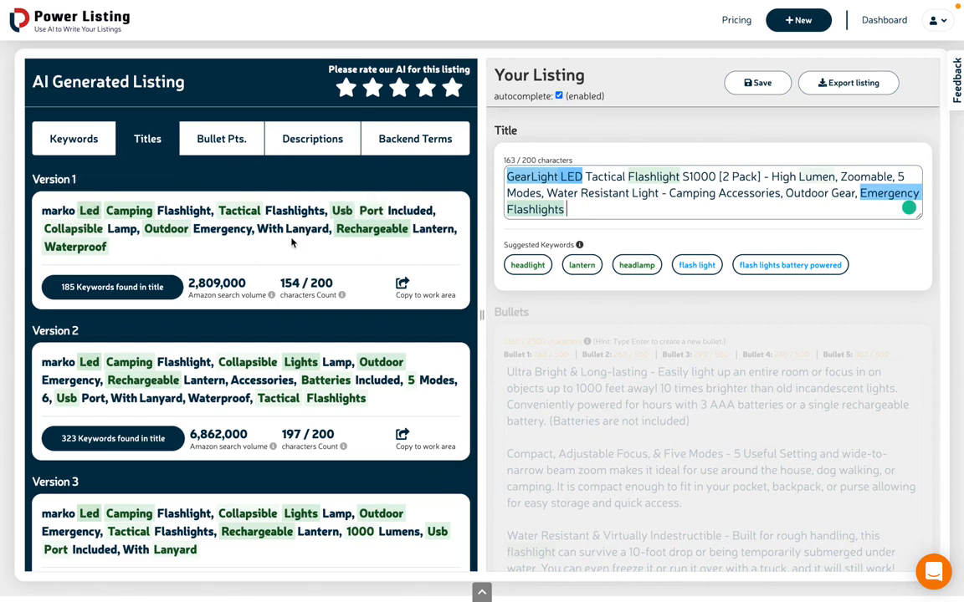
{"action": "left_click", "coordinate": [402, 283]}
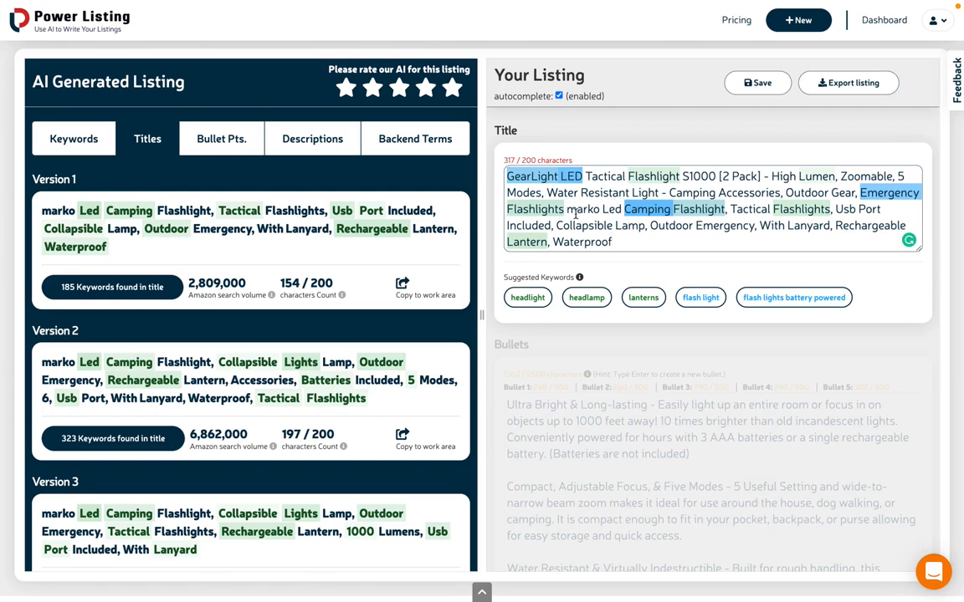
{"action": "left_click", "coordinate": [567, 211], "text": "shift"}
{"action": "key", "text": "BackSpace"}
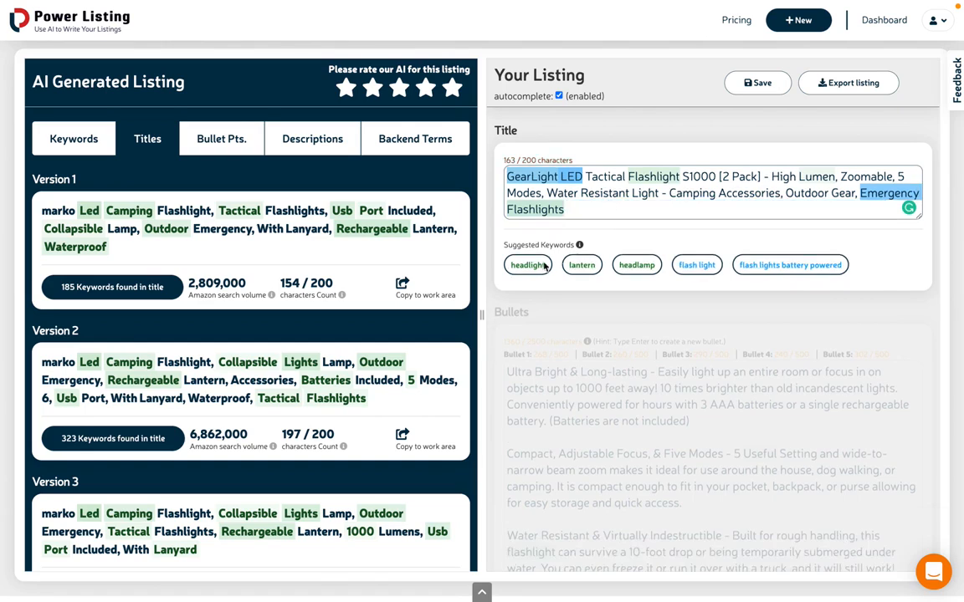
Add the suggested keyword "headlight" to the end of the listing title.
{"action": "mouse_move", "coordinate": [538, 266]}
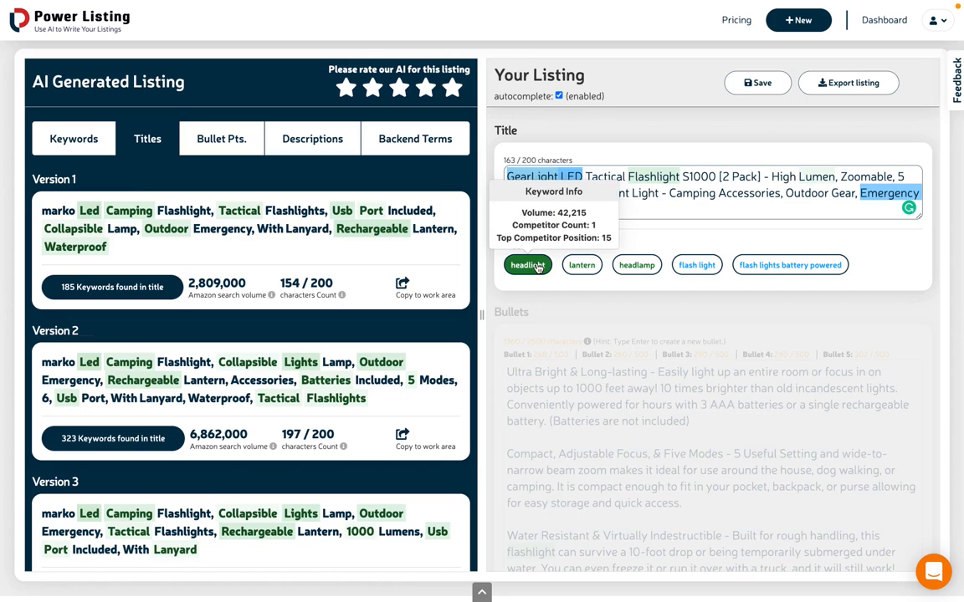
{"action": "mouse_move", "coordinate": [635, 264]}
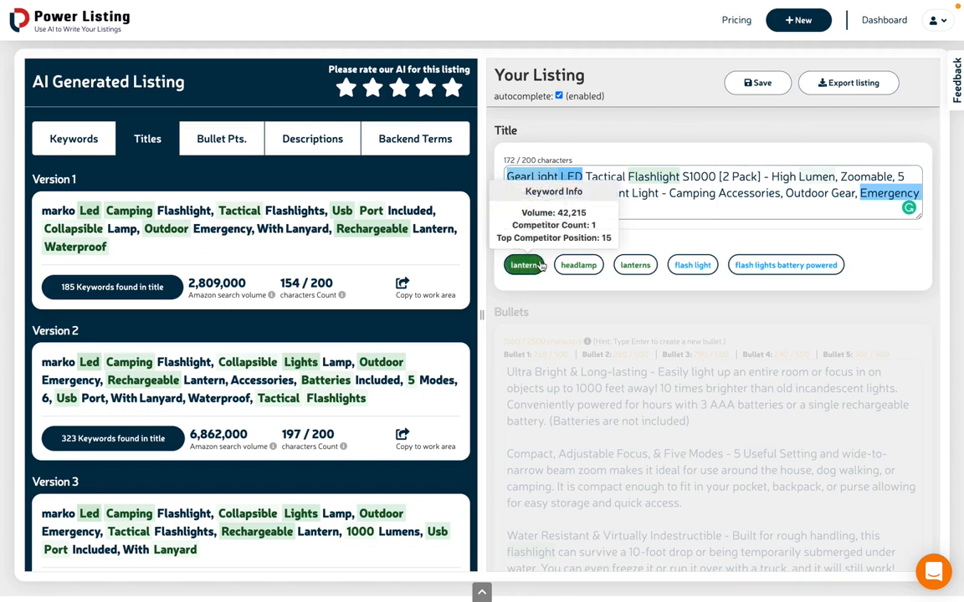
{"action": "left_click", "coordinate": [530, 265]}
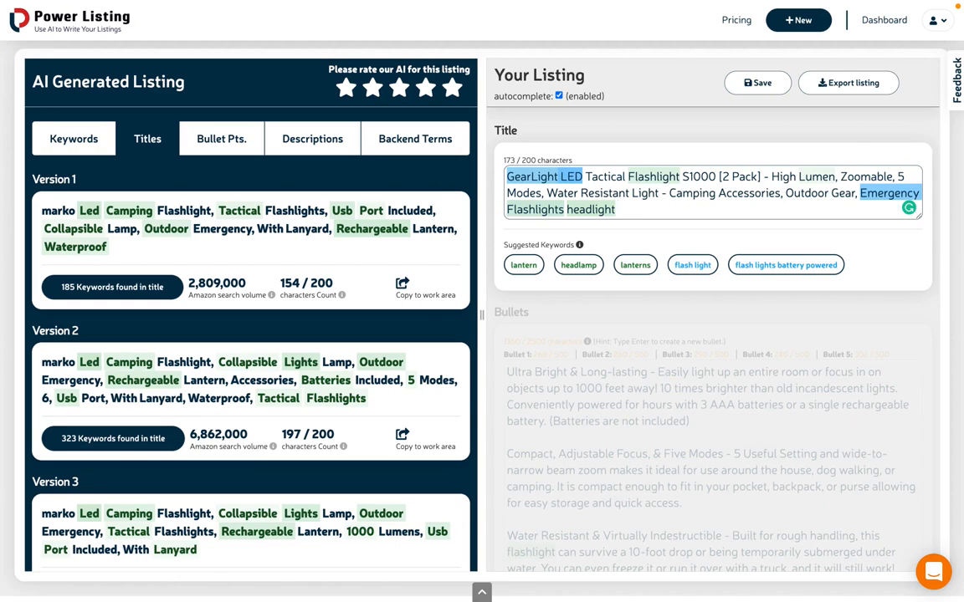
Try the keyword autocomplete by entering "flash light" at the end of the title, and remove the entered text.
{"action": "type", "text": "fla"}
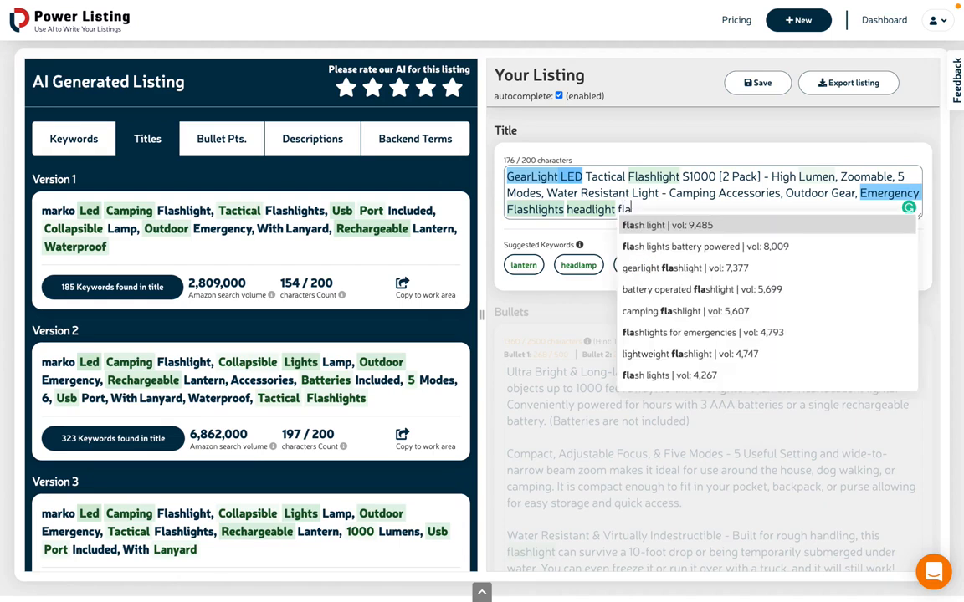
{"action": "type", "text": "sh ligh"}
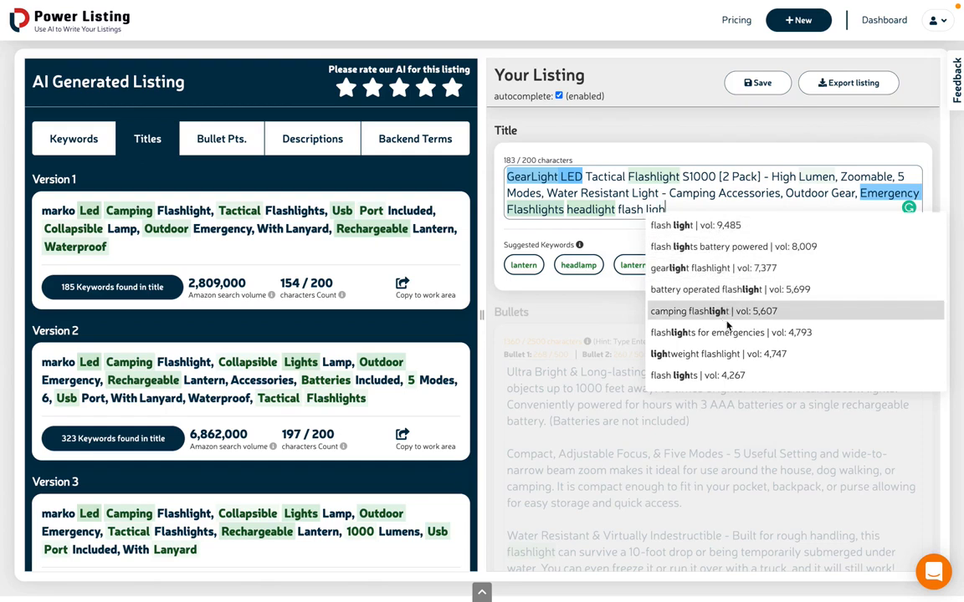
{"action": "type", "text": "t"}
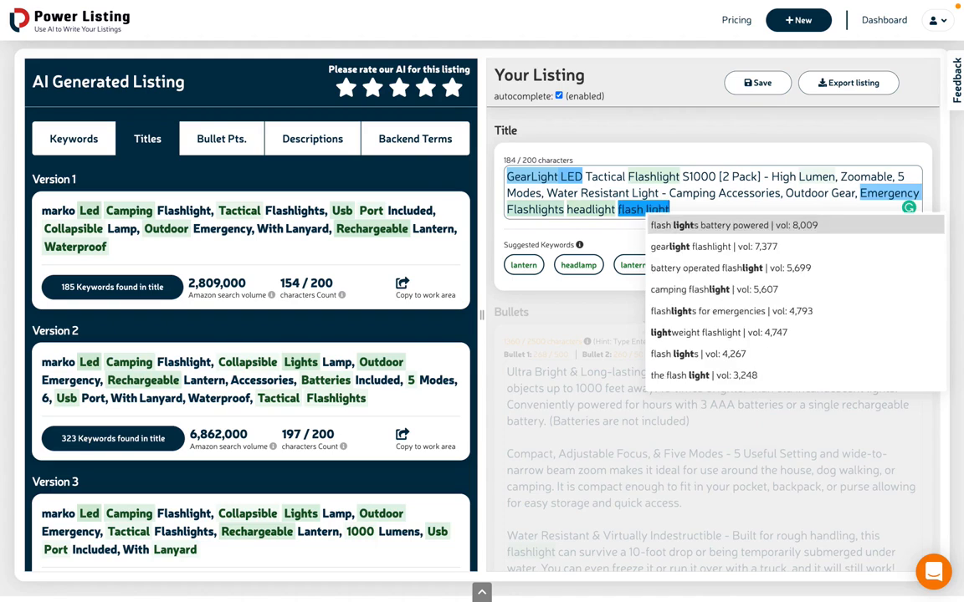
{"action": "key", "text": "Escape"}
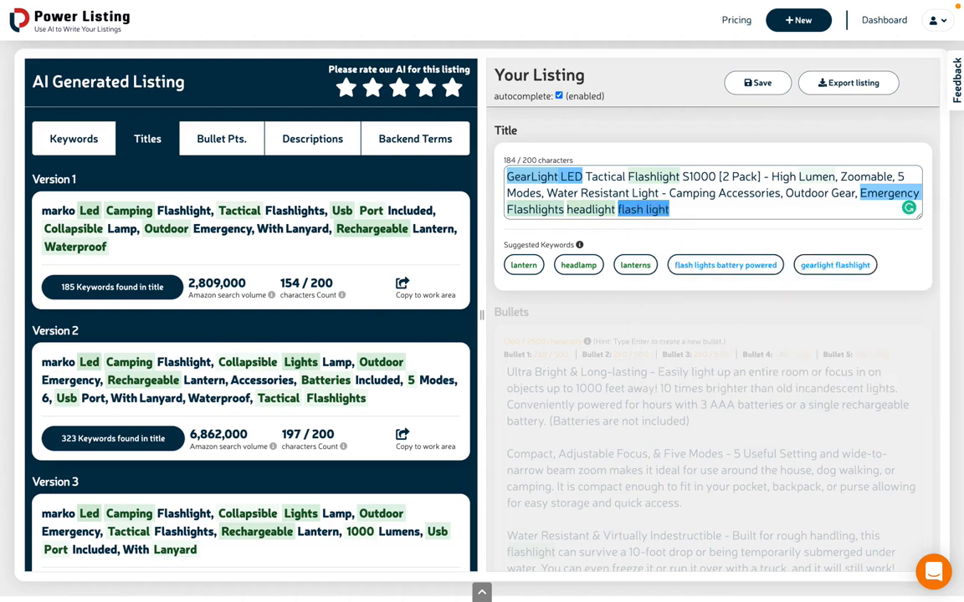
{"action": "key", "text": "ctrl+BackSpace"}
{"action": "key", "text": "ctrl+BackSpace"}
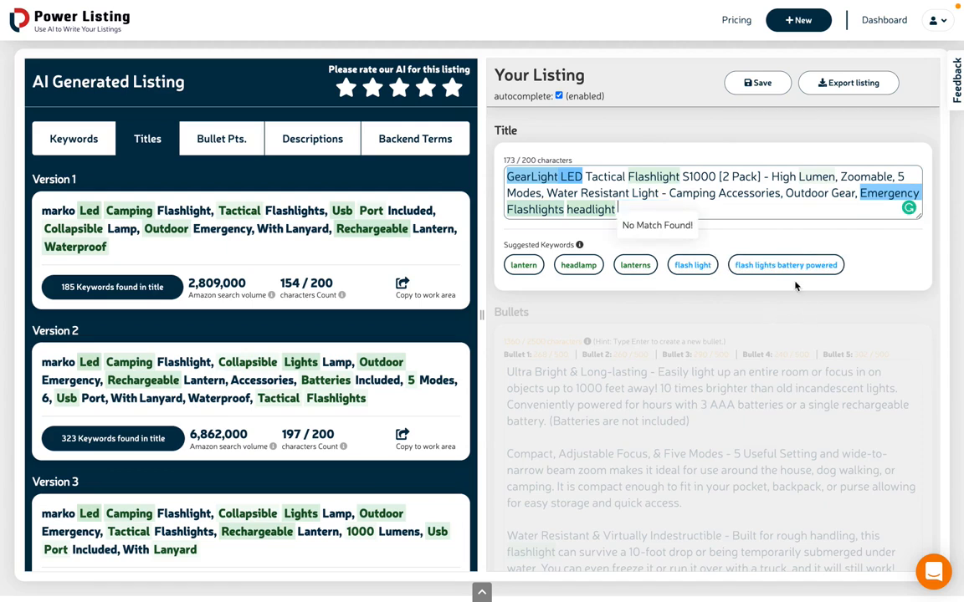
{"action": "left_click", "coordinate": [772, 224]}
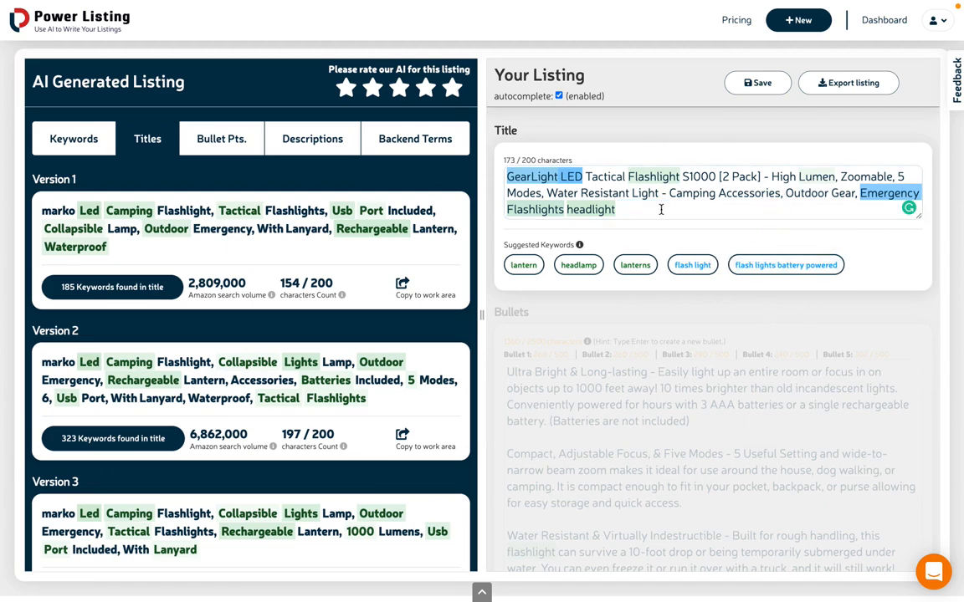
Disable autocomplete for the listing.
{"action": "scroll", "coordinate": [575, 112], "scroll_direction": "up", "scroll_amount": 2}
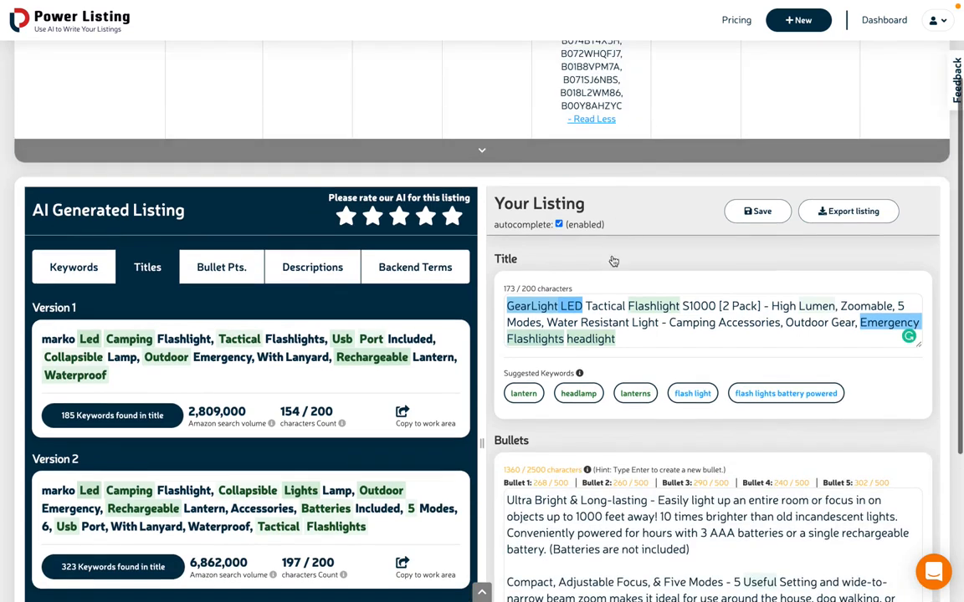
{"action": "left_click", "coordinate": [558, 224]}
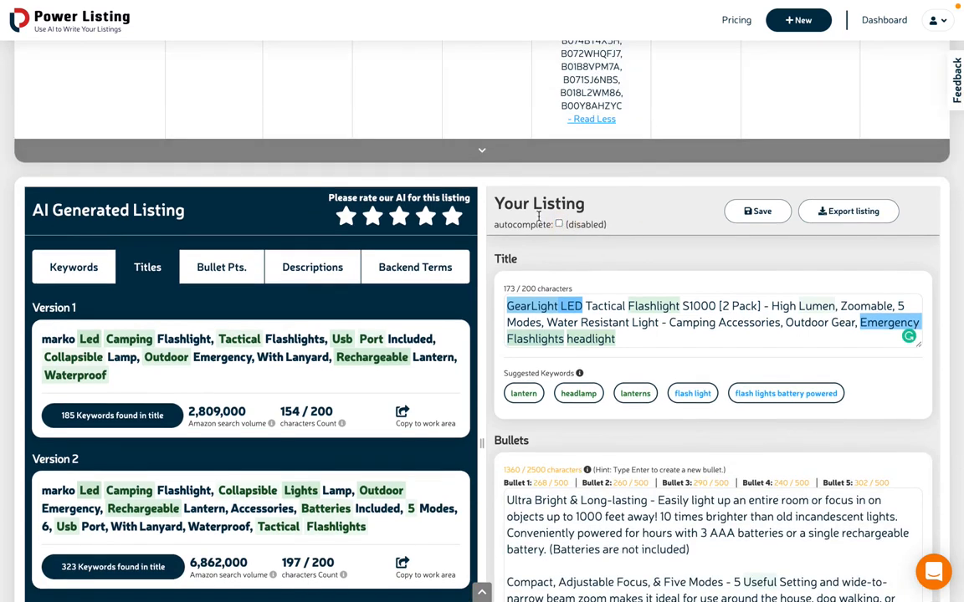
Insert a new empty bullet after the "Ultra Bright & Long-lasting" bullet.
{"action": "scroll", "coordinate": [523, 191], "scroll_direction": "down", "scroll_amount": 1}
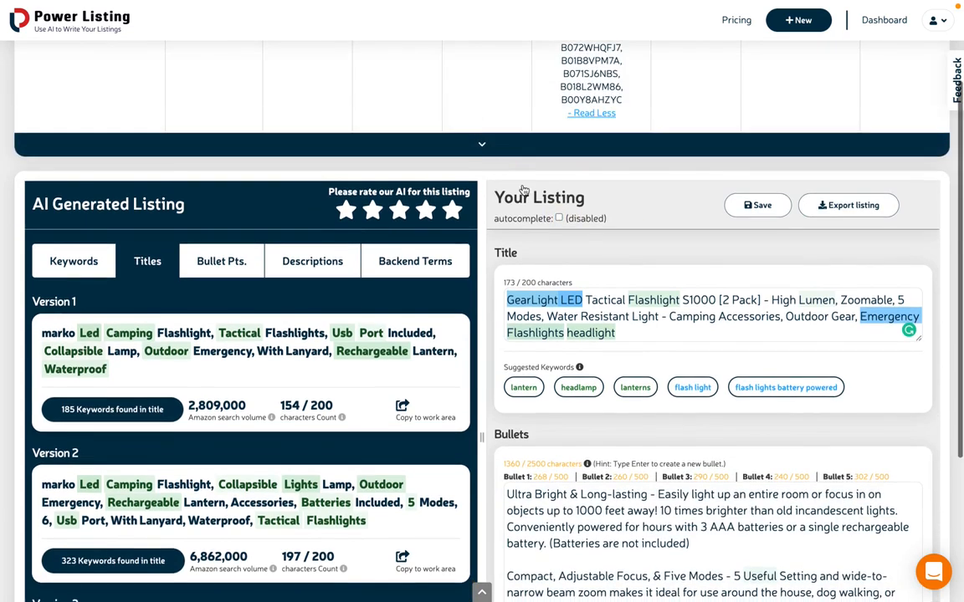
{"action": "scroll", "coordinate": [523, 191], "scroll_direction": "down", "scroll_amount": 1}
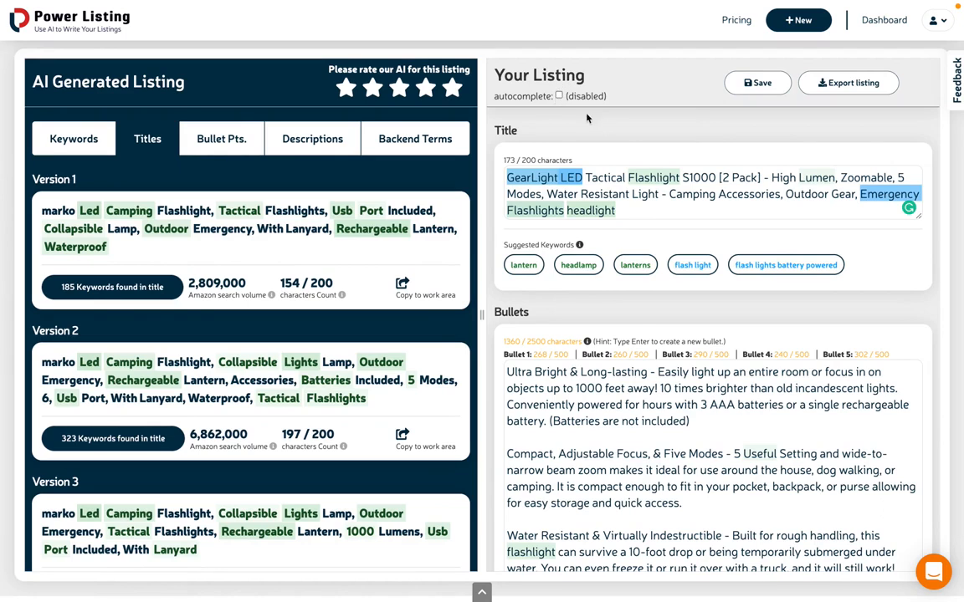
{"action": "scroll", "coordinate": [614, 357], "scroll_direction": "down", "scroll_amount": 1}
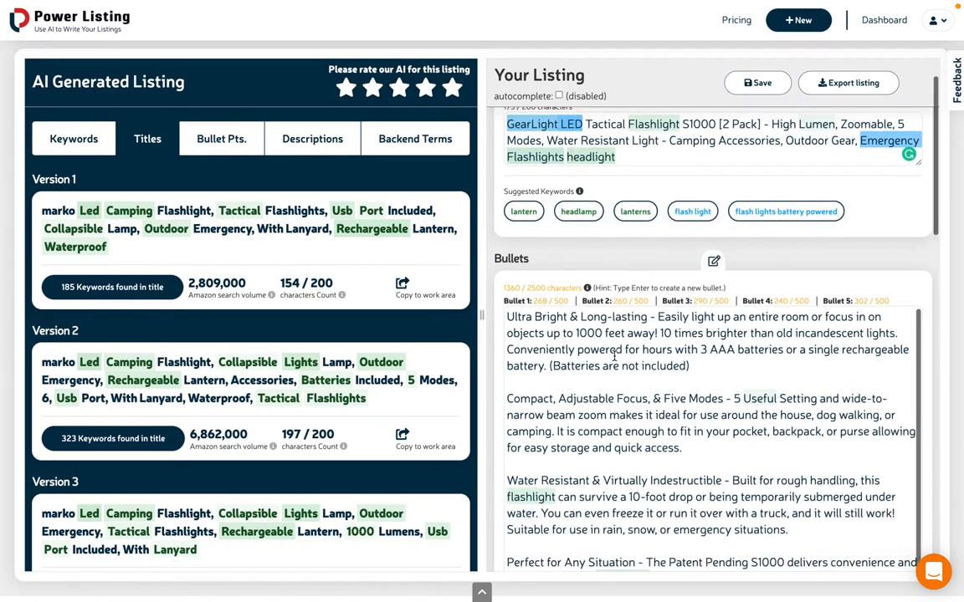
{"action": "scroll", "coordinate": [615, 358], "scroll_direction": "down", "scroll_amount": 2}
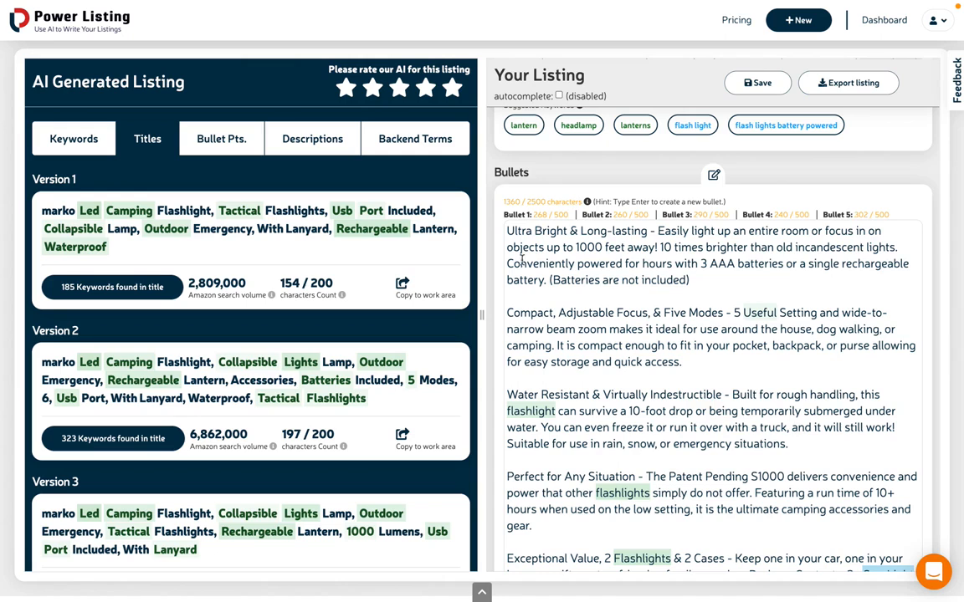
{"action": "left_click", "coordinate": [687, 280]}
{"action": "scroll", "coordinate": [702, 280], "scroll_direction": "down", "scroll_amount": 1}
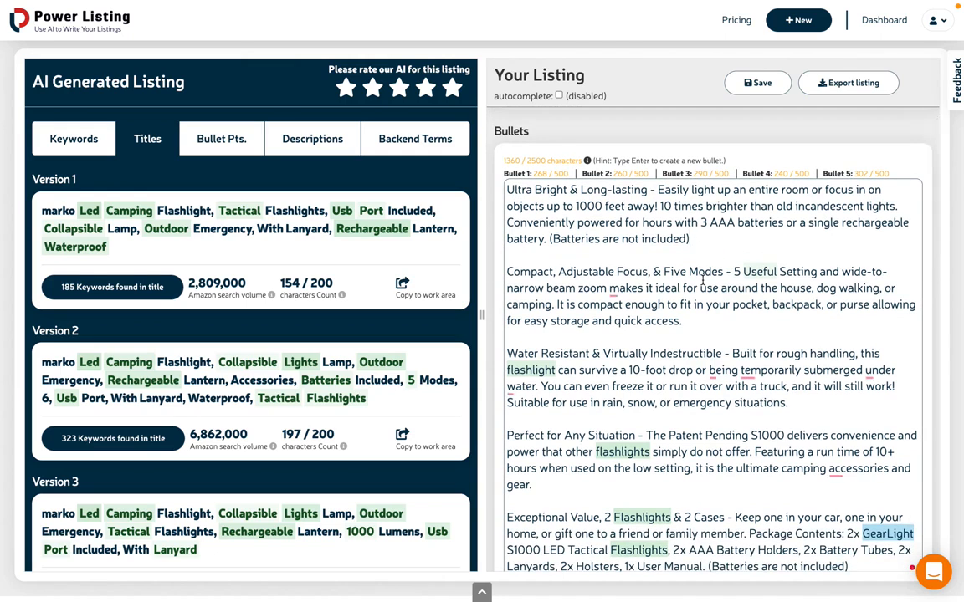
{"action": "key", "text": "Return"}
{"action": "key", "text": "Return"}
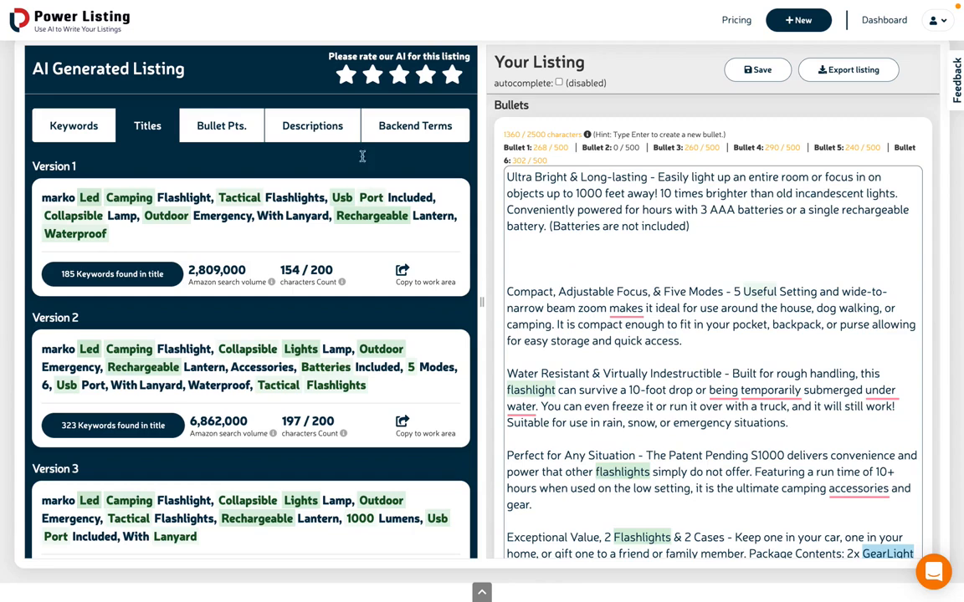
Copy the "COMPACT" bullet from the AI-generated bullet points Version 1 into the empty second bullet of the listing.
{"action": "left_click", "coordinate": [215, 126]}
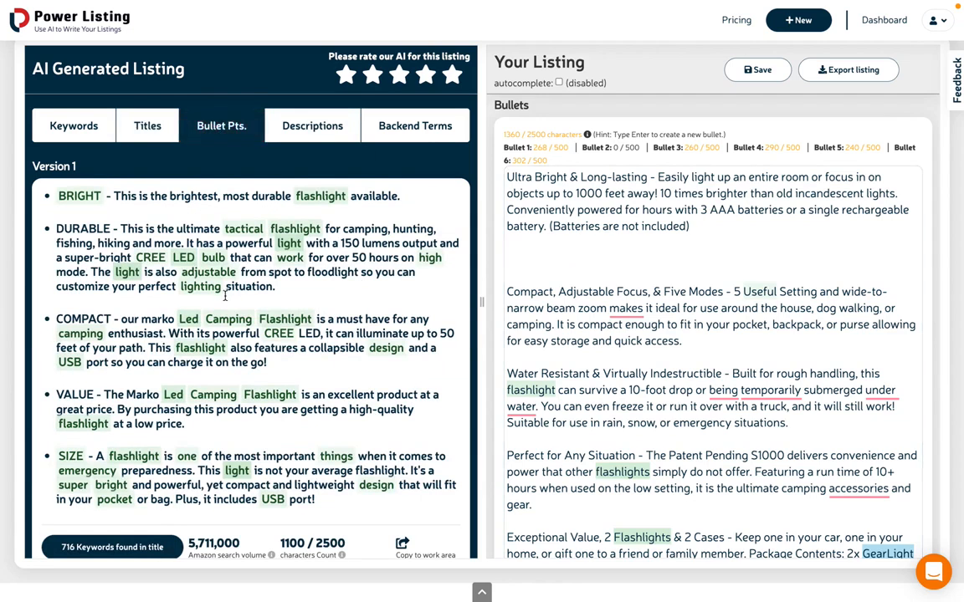
{"action": "scroll", "coordinate": [205, 272], "scroll_direction": "down", "scroll_amount": 1}
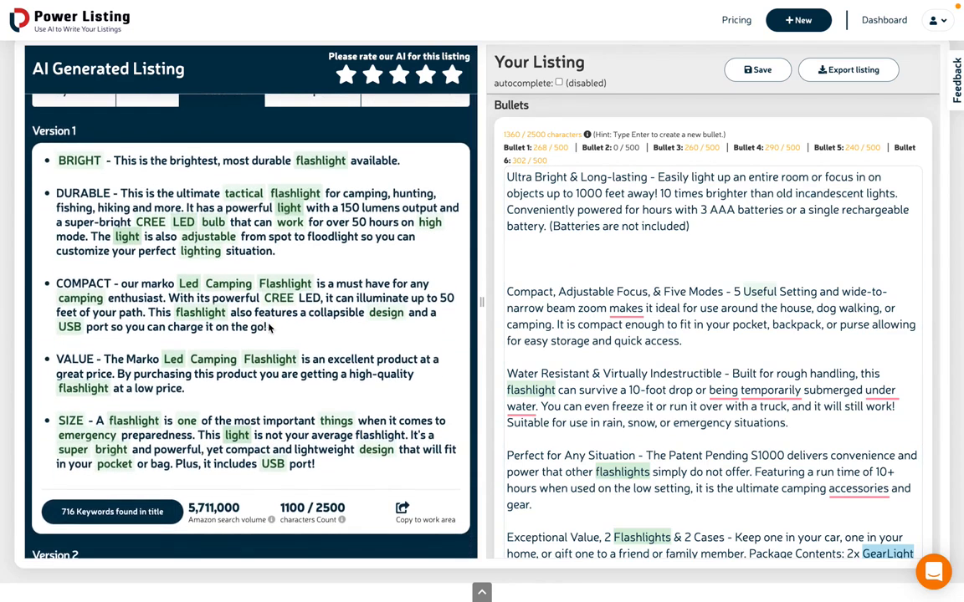
{"action": "left_click_drag", "start_coordinate": [267, 327], "coordinate": [55, 285]}
{"action": "key", "text": "ctrl+c"}
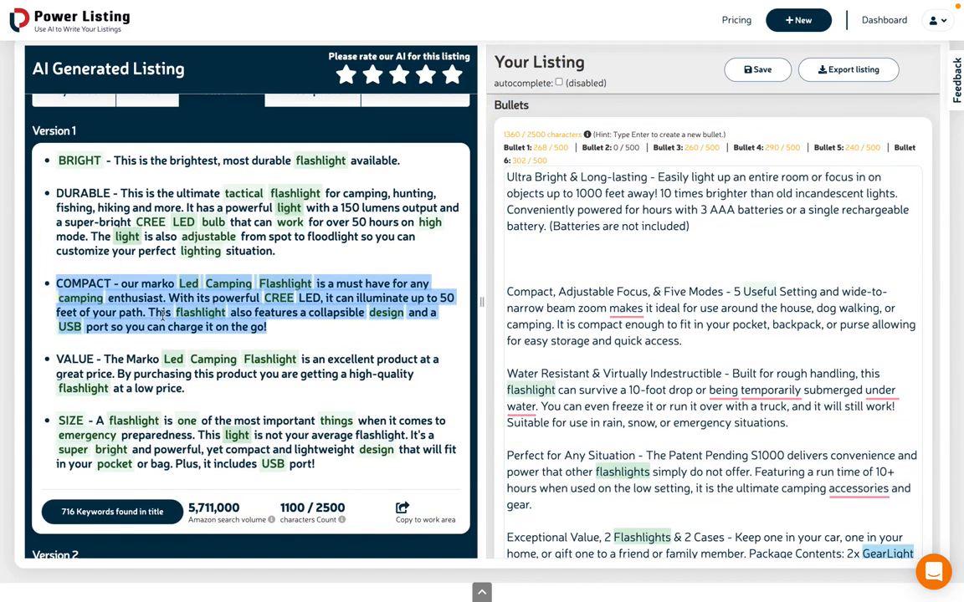
{"action": "left_click", "coordinate": [589, 250]}
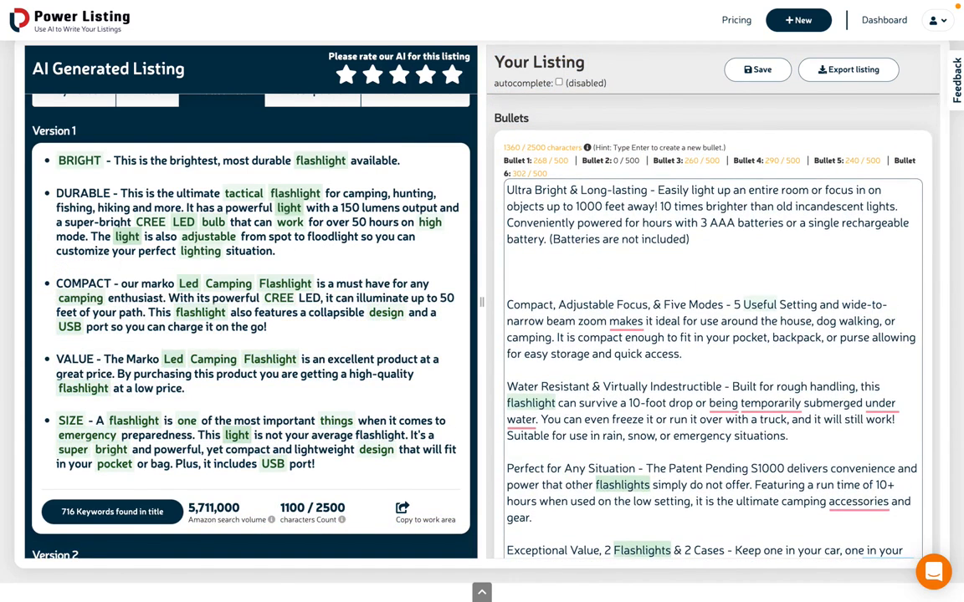
{"action": "key", "text": "ctrl+v"}
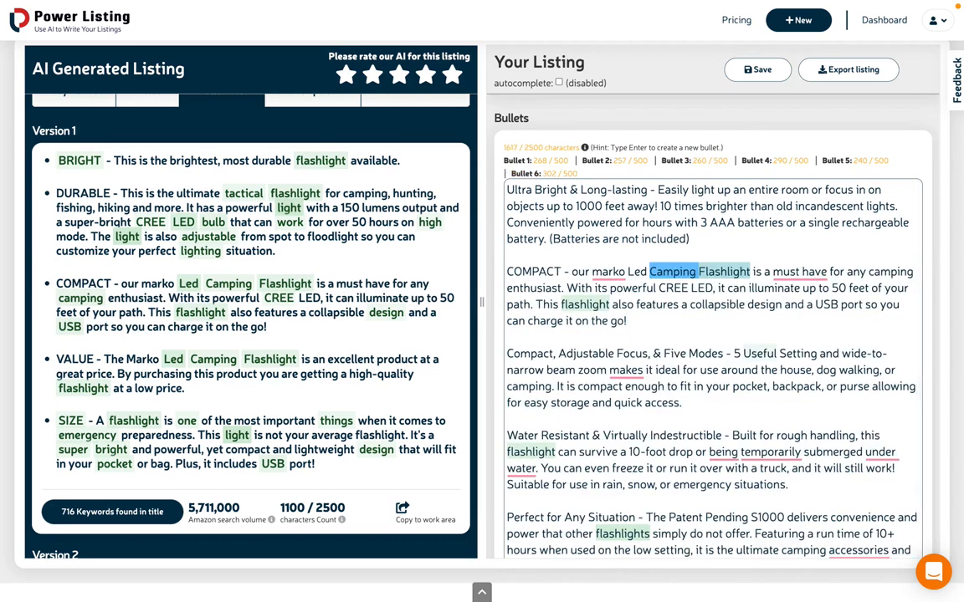
Delete the old "Compact, Adjustable Focus, & Five Modes" bullet and restore the spacing before the "Water Resistant & Virtually Indestructible" bullet.
{"action": "key", "text": "shift+Down"}
{"action": "key", "text": "shift+Down"}
{"action": "key", "text": "shift+Down"}
{"action": "key", "text": "shift+Down"}
{"action": "key", "text": "shift+Down"}
{"action": "key", "text": "shift+Down"}
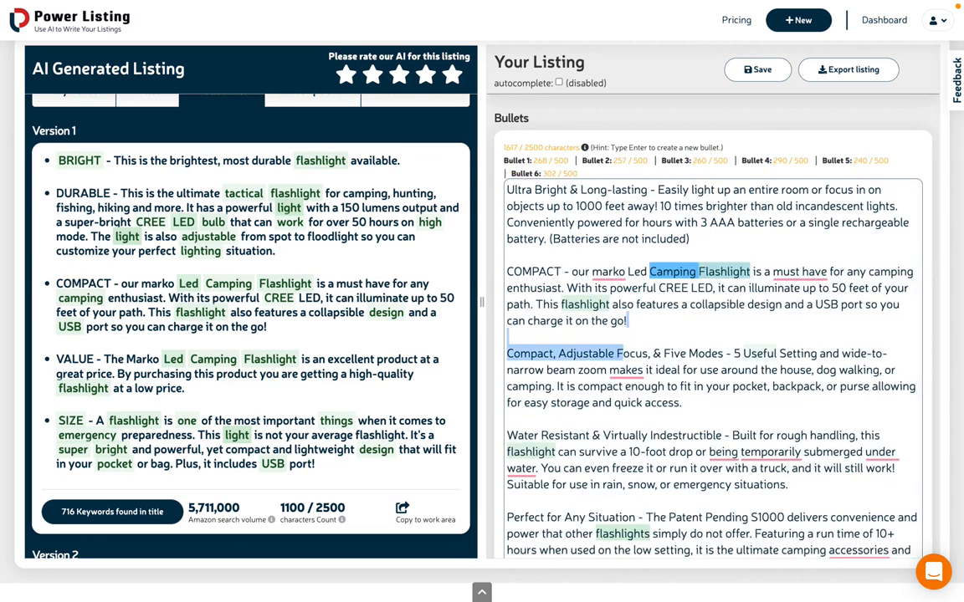
{"action": "key", "text": "BackSpace"}
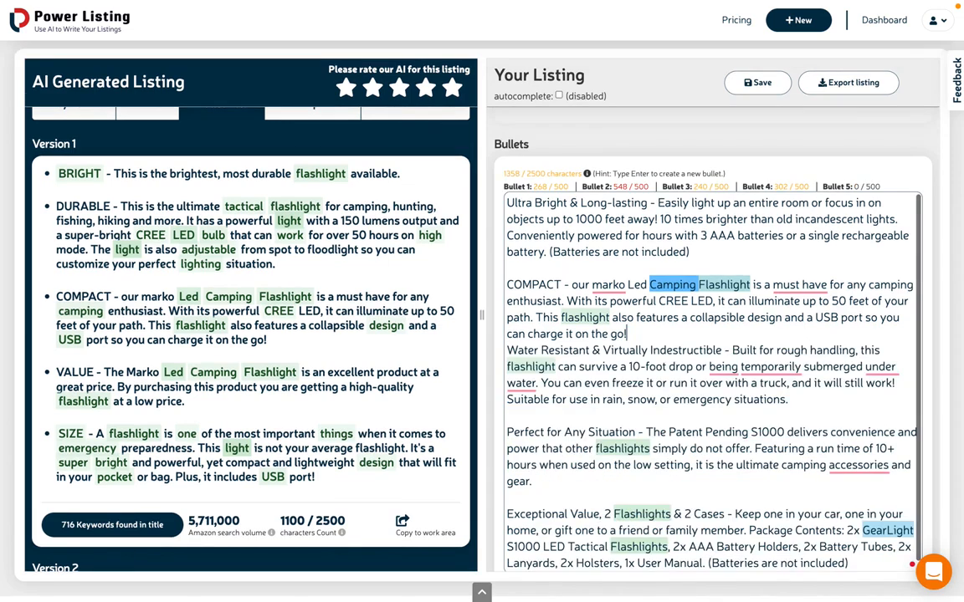
{"action": "key", "text": "Return"}
{"action": "key", "text": "Return"}
{"action": "key", "text": "Return"}
{"action": "key", "text": "Return"}
{"action": "key", "text": "BackSpace"}
{"action": "key", "text": "BackSpace"}
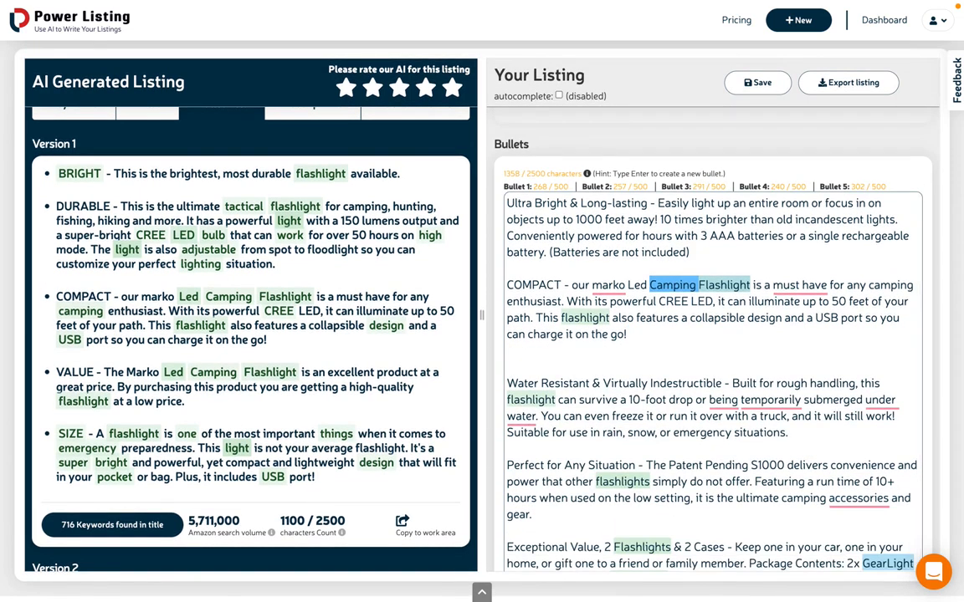
Examine the listing's description and the keyword info for the keywords offered under the backend terms.
{"action": "scroll", "coordinate": [684, 266], "scroll_direction": "down", "scroll_amount": 6}
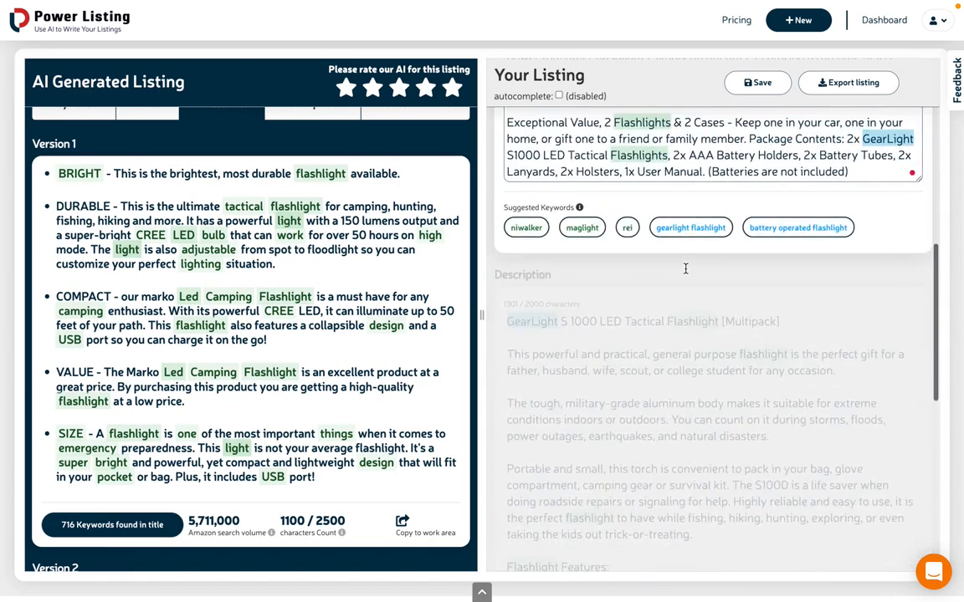
{"action": "scroll", "coordinate": [685, 269], "scroll_direction": "down", "scroll_amount": 3}
{"action": "scroll", "coordinate": [686, 310], "scroll_direction": "down", "scroll_amount": 2}
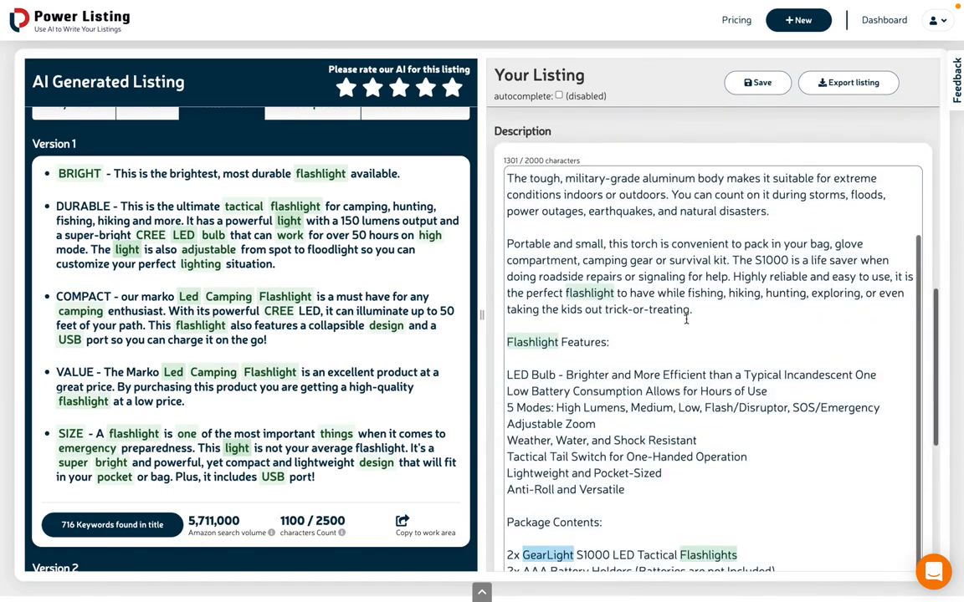
{"action": "left_click", "coordinate": [686, 247]}
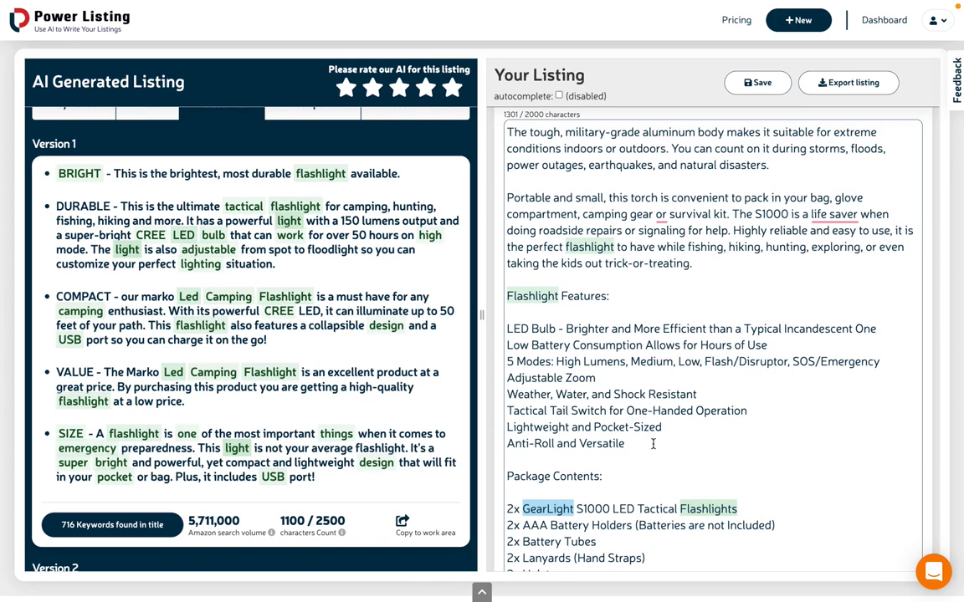
{"action": "scroll", "coordinate": [652, 443], "scroll_direction": "down", "scroll_amount": 5}
{"action": "left_click", "coordinate": [598, 381]}
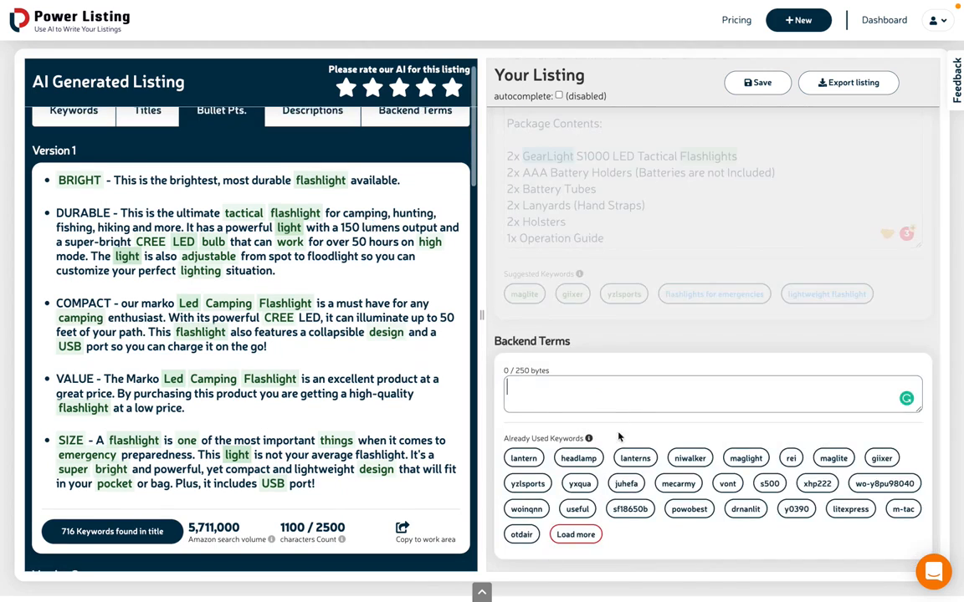
{"action": "mouse_move", "coordinate": [578, 474]}
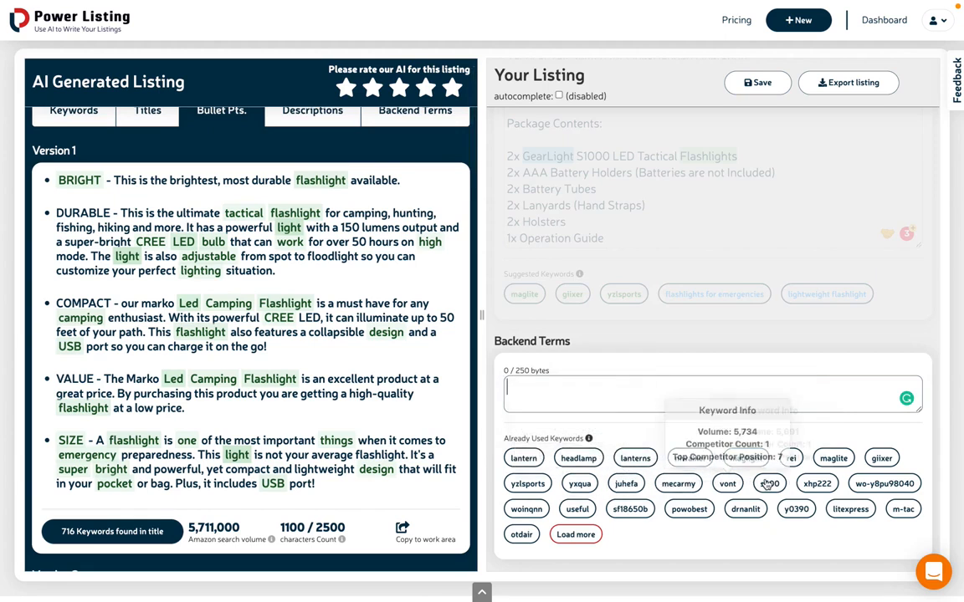
{"action": "mouse_move", "coordinate": [762, 484]}
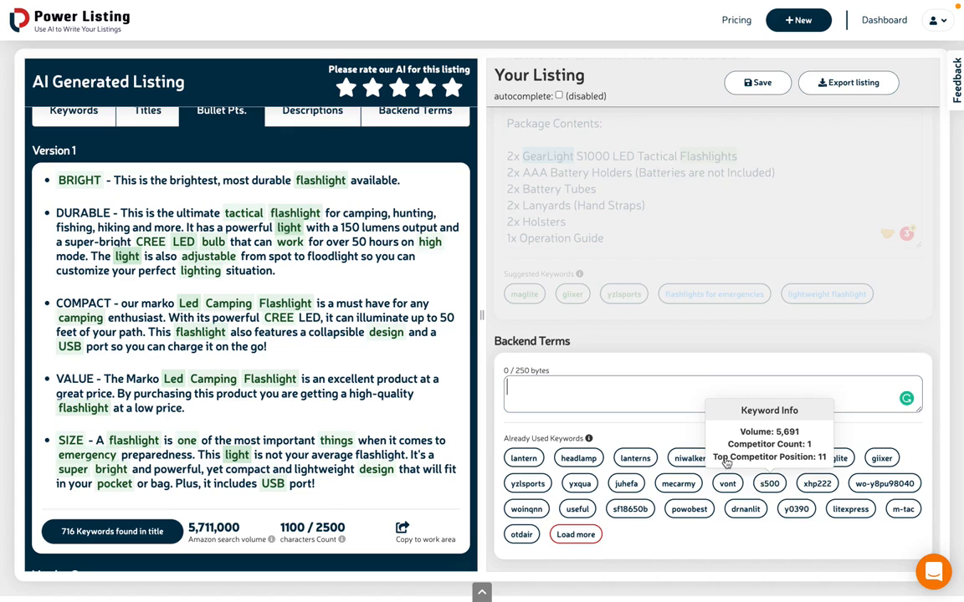
Copy the first 250 bytes of the AI-generated backend terms into the listing's backend terms.
{"action": "left_click", "coordinate": [423, 111]}
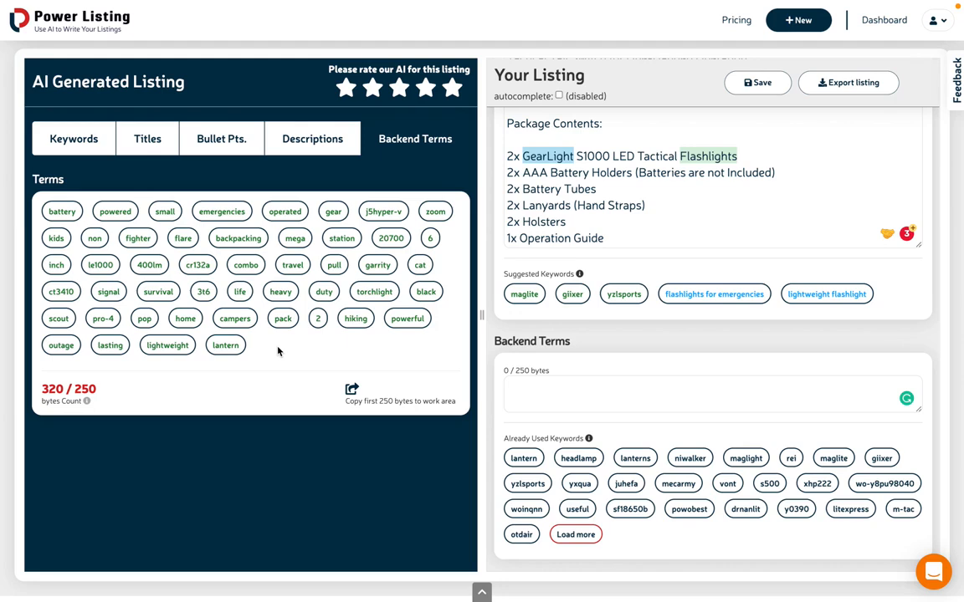
{"action": "left_click", "coordinate": [352, 389]}
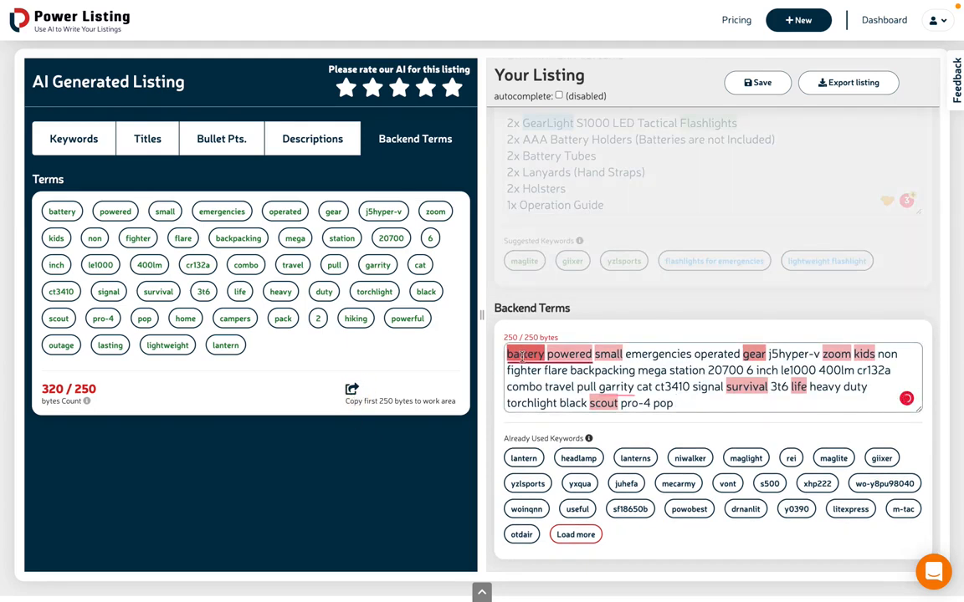
Delete the highlighted words "battery powered small", "gear", "zoom" and "kids" from the listing's backend terms.
{"action": "left_click", "coordinate": [522, 357]}
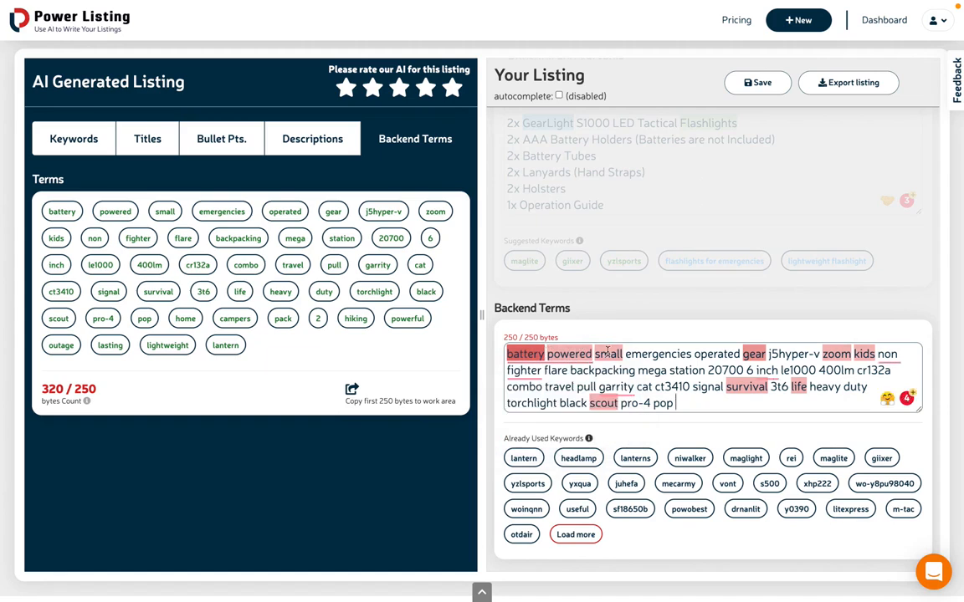
{"action": "left_click_drag", "start_coordinate": [620, 354], "coordinate": [489, 352]}
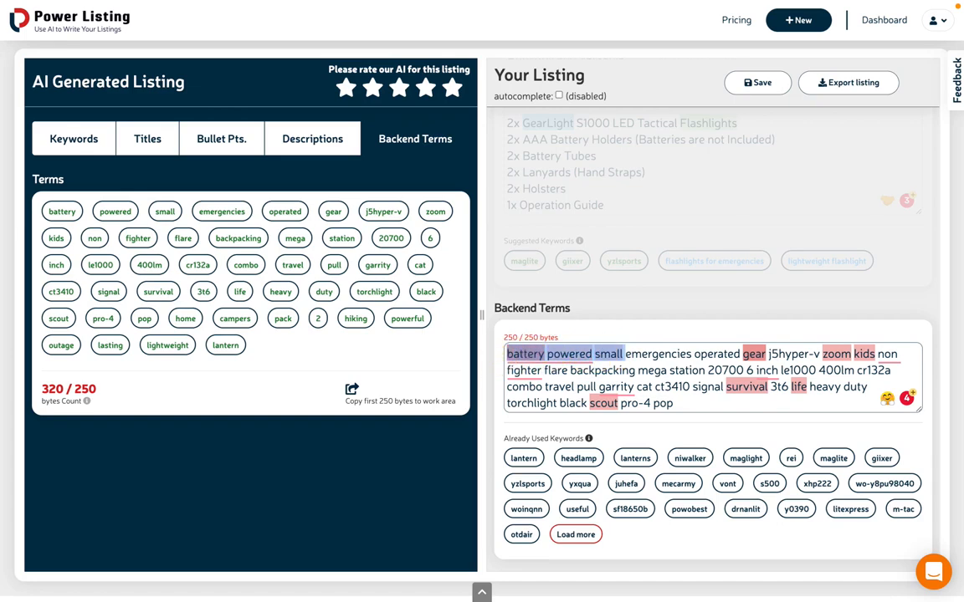
{"action": "key", "text": "BackSpace"}
{"action": "double_click", "coordinate": [635, 386]}
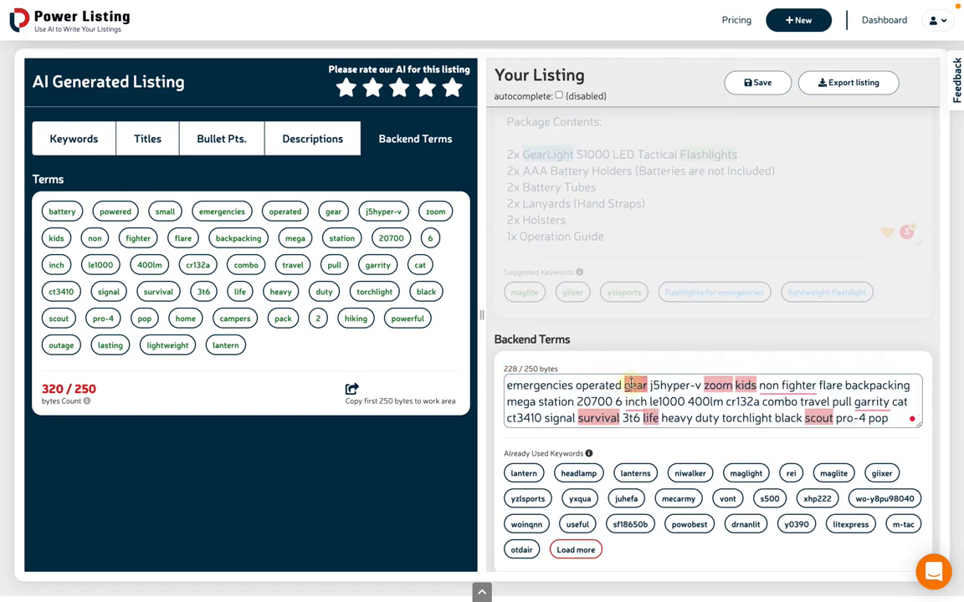
{"action": "key", "text": "BackSpace"}
{"action": "double_click", "coordinate": [691, 386]}
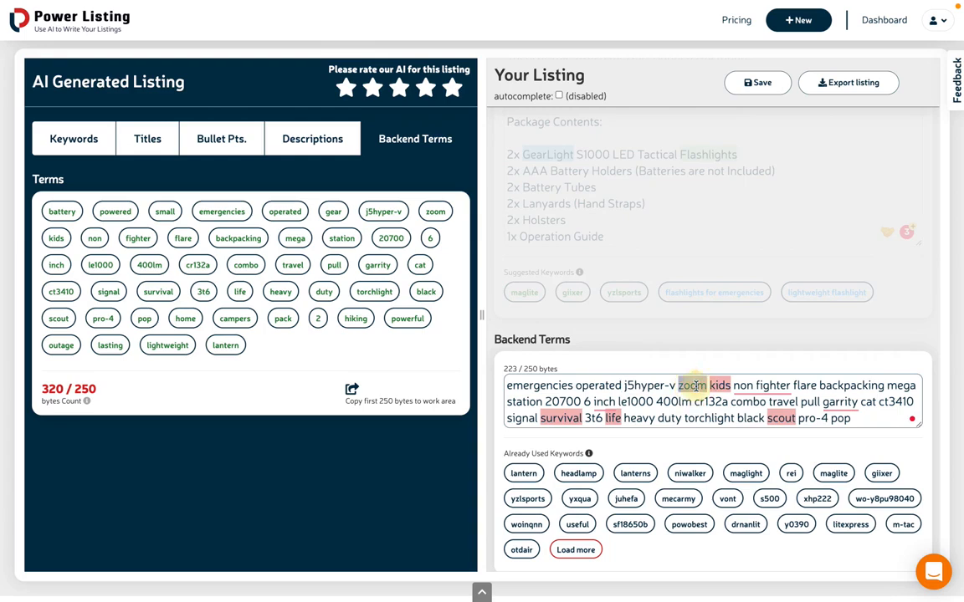
{"action": "key", "text": "BackSpace"}
{"action": "double_click", "coordinate": [693, 385]}
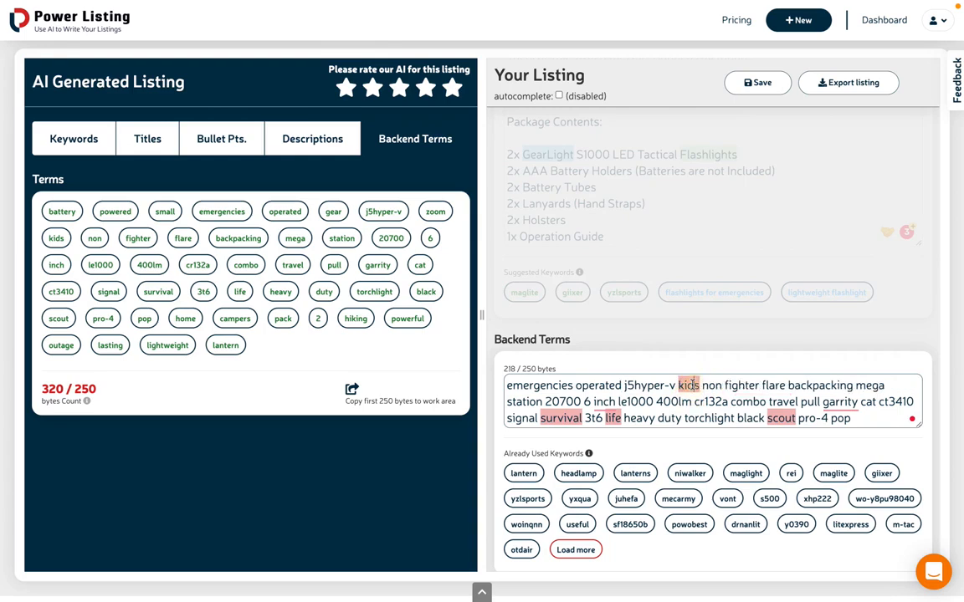
{"action": "key", "text": "BackSpace"}
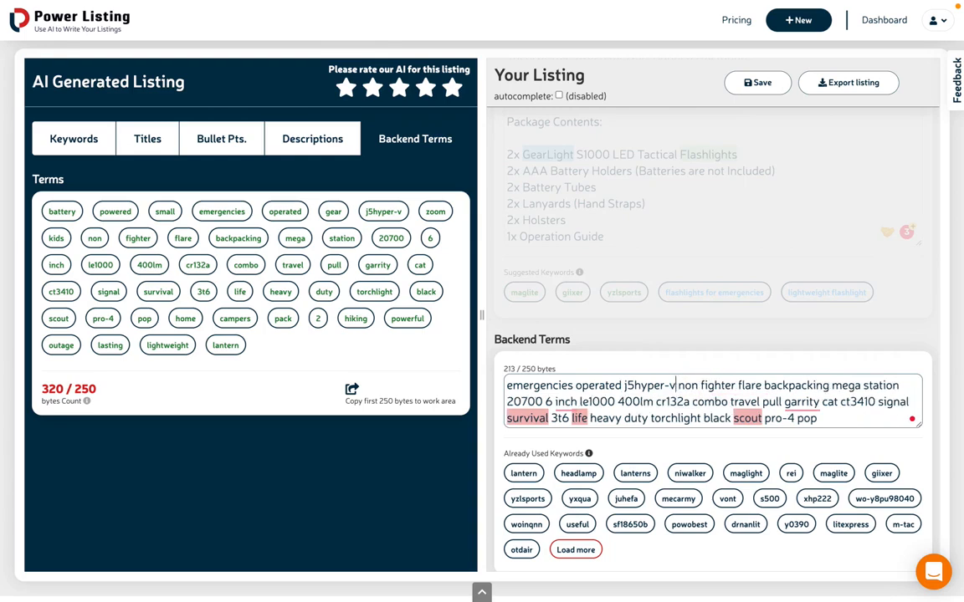
Delete the remaining highlighted words "scout", "life" and "survival" from the listing's backend terms.
{"action": "double_click", "coordinate": [739, 419]}
{"action": "key", "text": "BackSpace"}
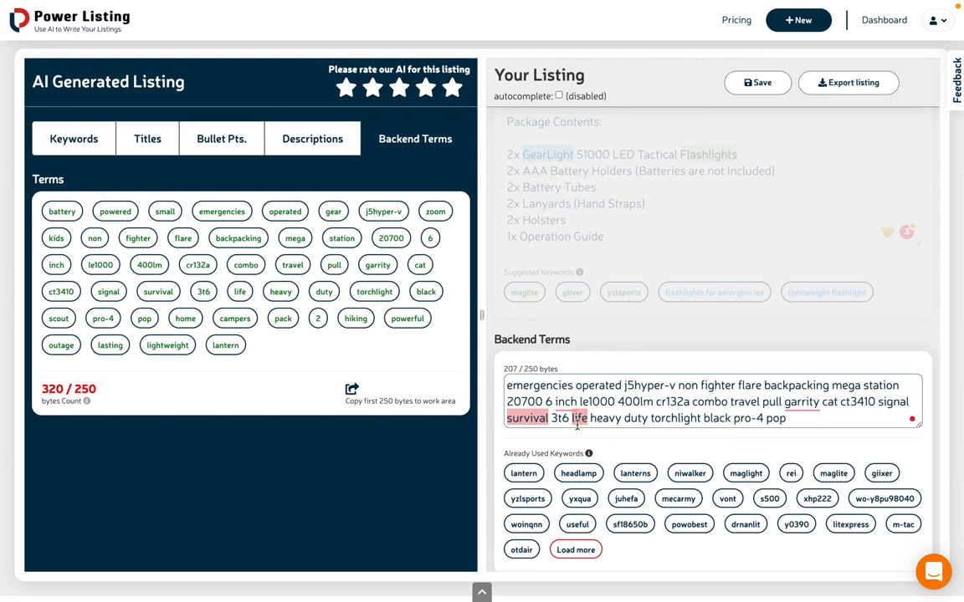
{"action": "double_click", "coordinate": [579, 418]}
{"action": "key", "text": "BackSpace"}
{"action": "double_click", "coordinate": [518, 416]}
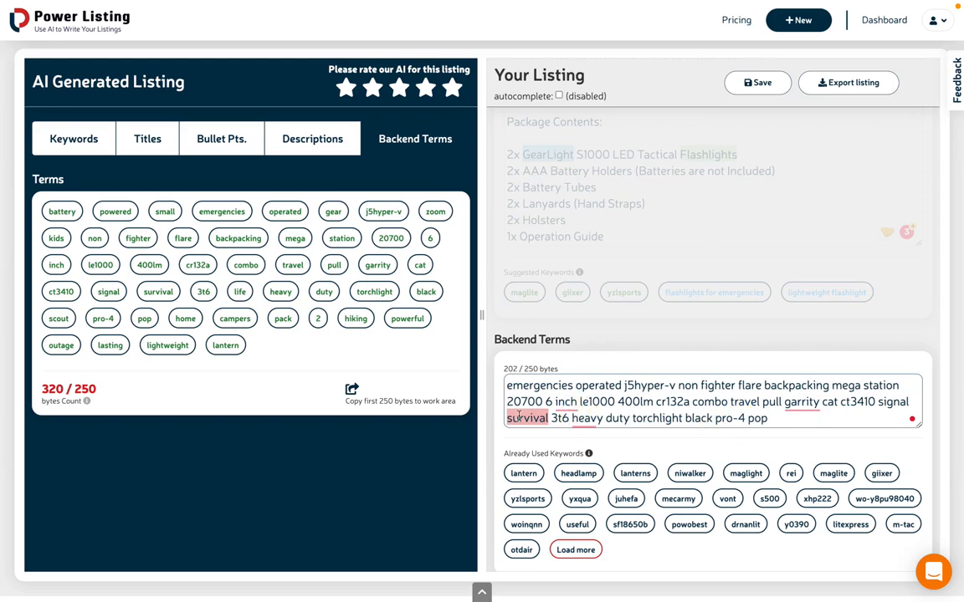
{"action": "key", "text": "BackSpace"}
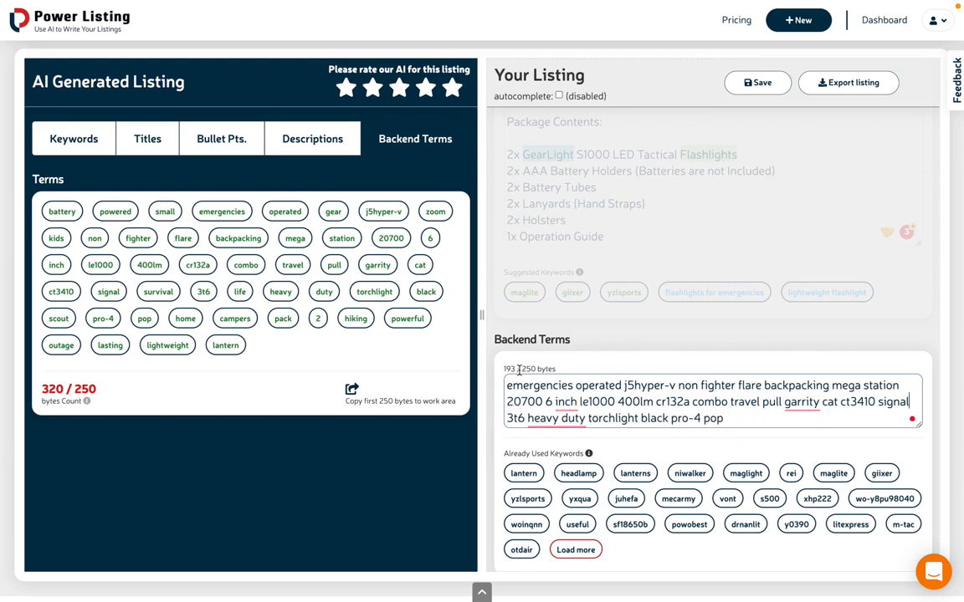
Append the keyword "lanterns" to the end of the listing's backend terms.
{"action": "left_click", "coordinate": [744, 420]}
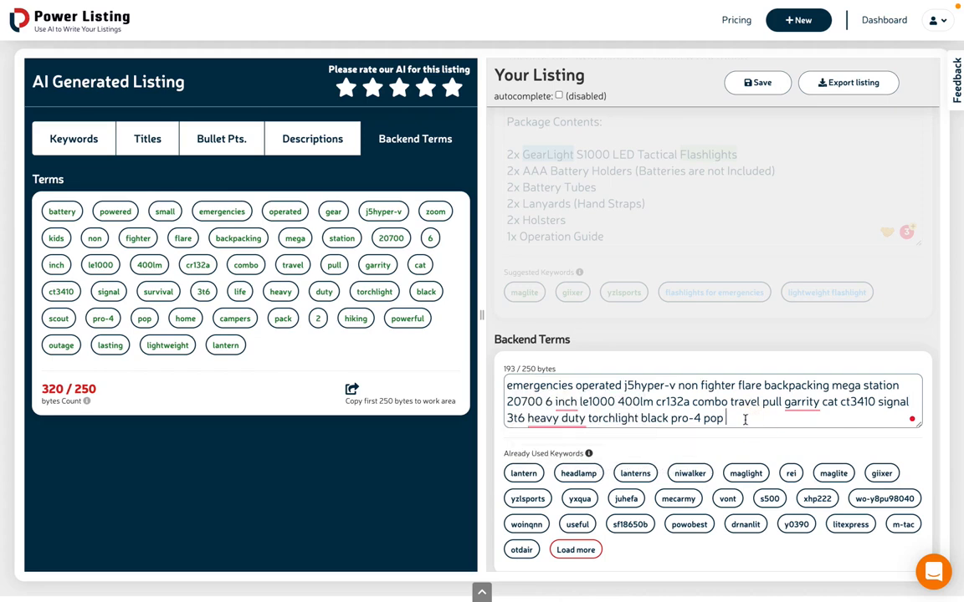
{"action": "left_click", "coordinate": [645, 473]}
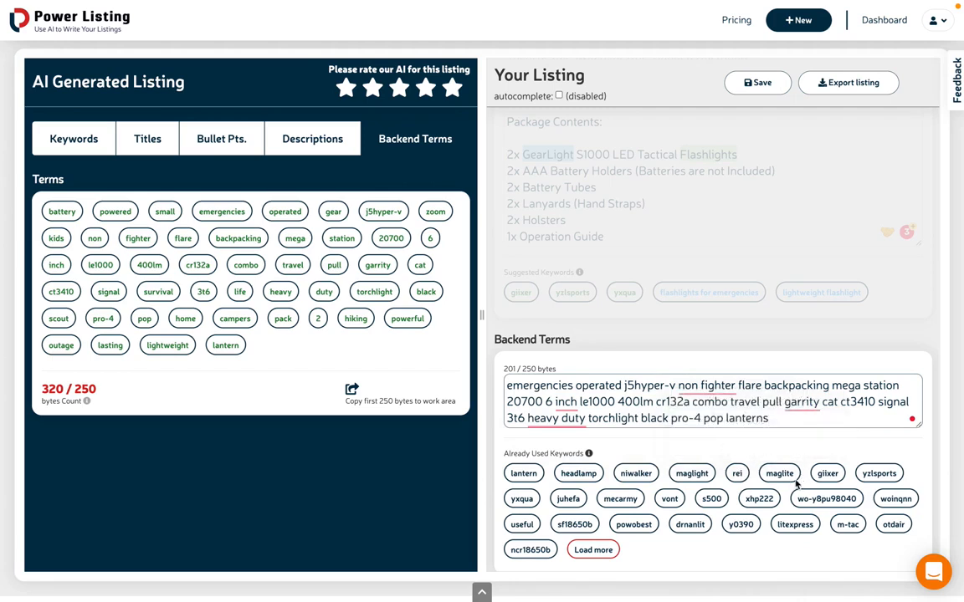
{"action": "left_click", "coordinate": [700, 478]}
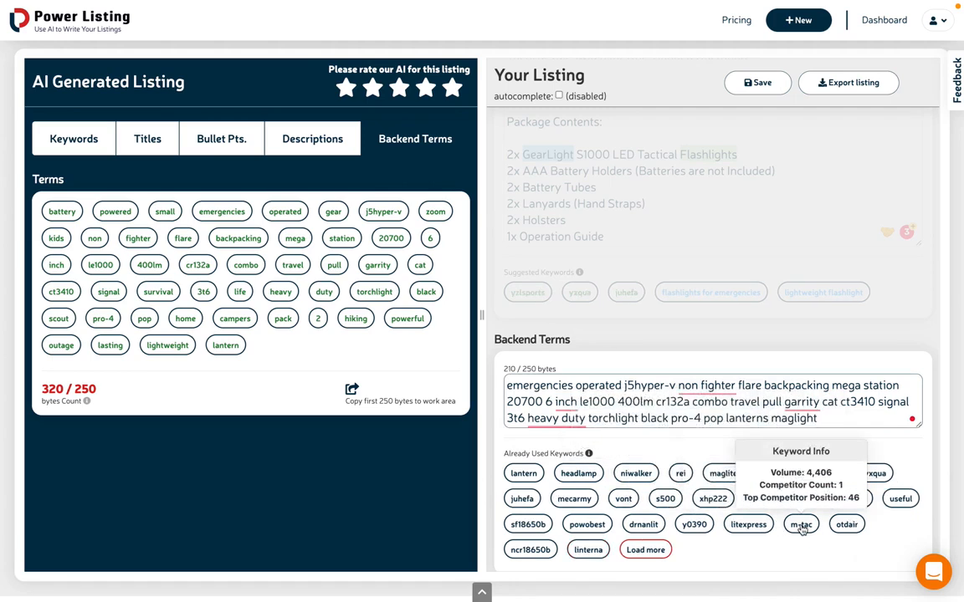
{"action": "double_click", "coordinate": [794, 418]}
{"action": "key", "text": "BackSpace"}
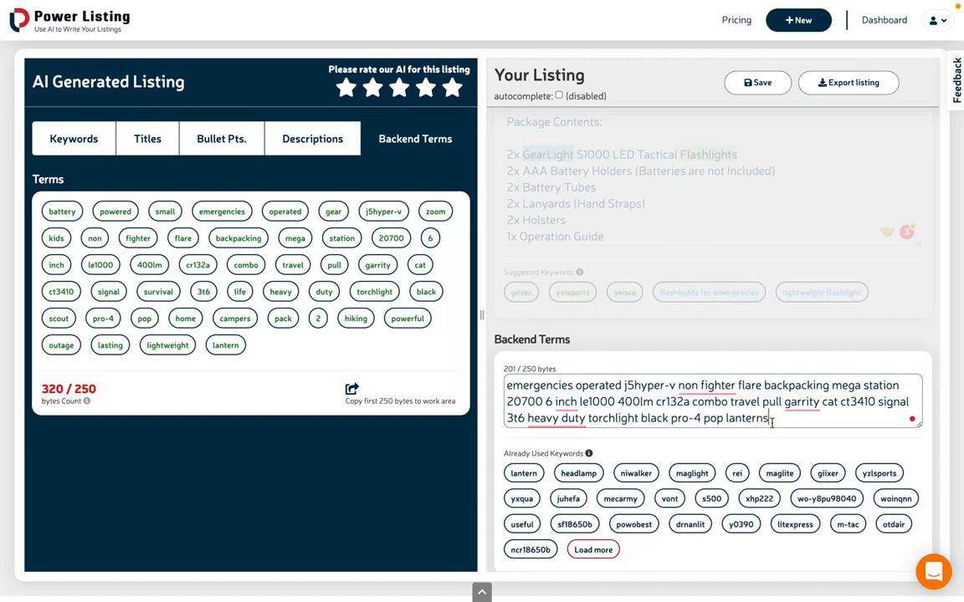
Add the keywords "useful" and "headlamp" to the end of the listing's backend terms.
{"action": "left_click", "coordinate": [522, 525]}
{"action": "mouse_move", "coordinate": [642, 483]}
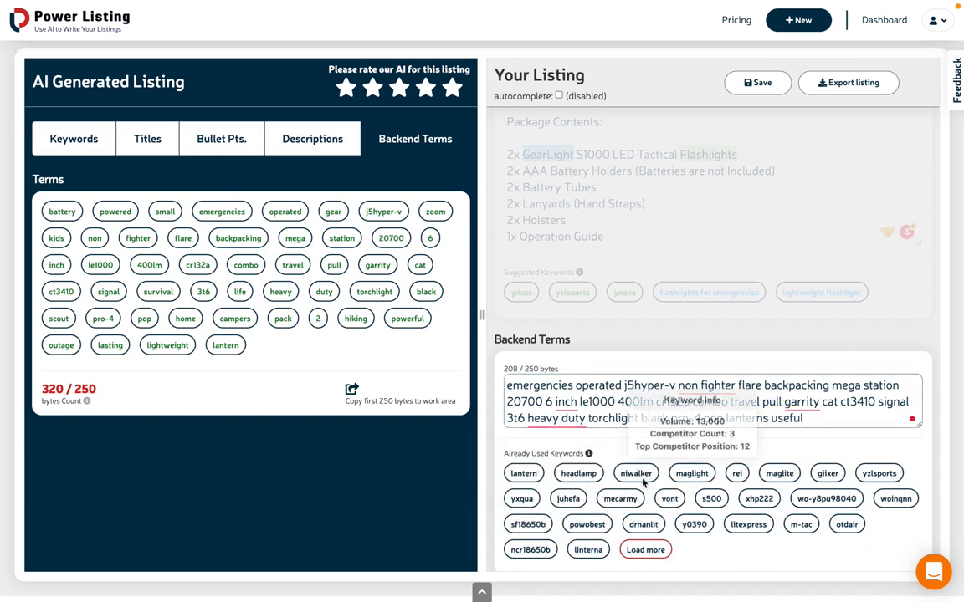
{"action": "left_click", "coordinate": [573, 475]}
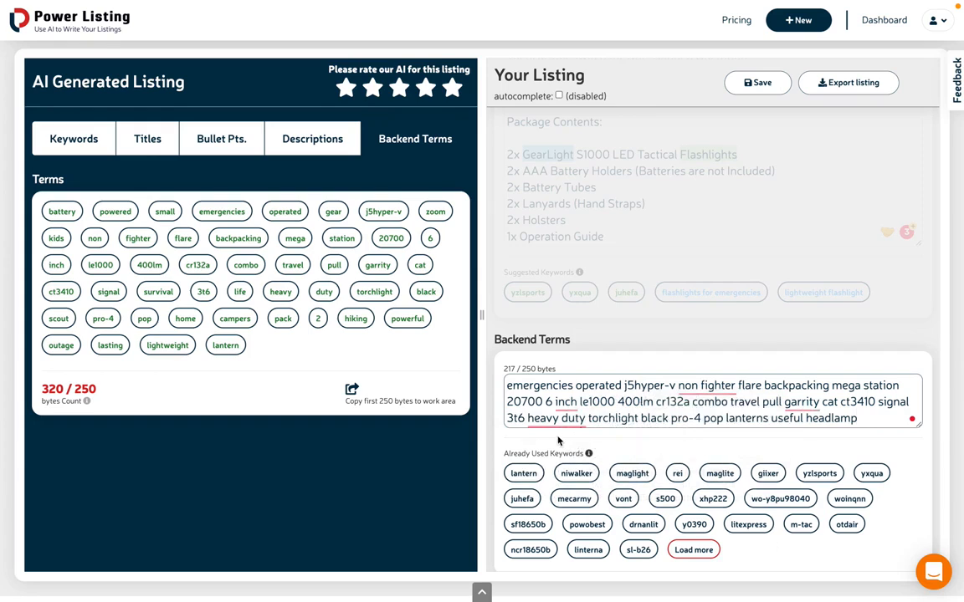
Return to the listing title and place the text cursor after "headlight".
{"action": "mouse_move", "coordinate": [507, 296]}
{"action": "scroll", "coordinate": [586, 276], "scroll_direction": "up", "scroll_amount": 2}
{"action": "scroll", "coordinate": [591, 279], "scroll_direction": "up", "scroll_amount": 5}
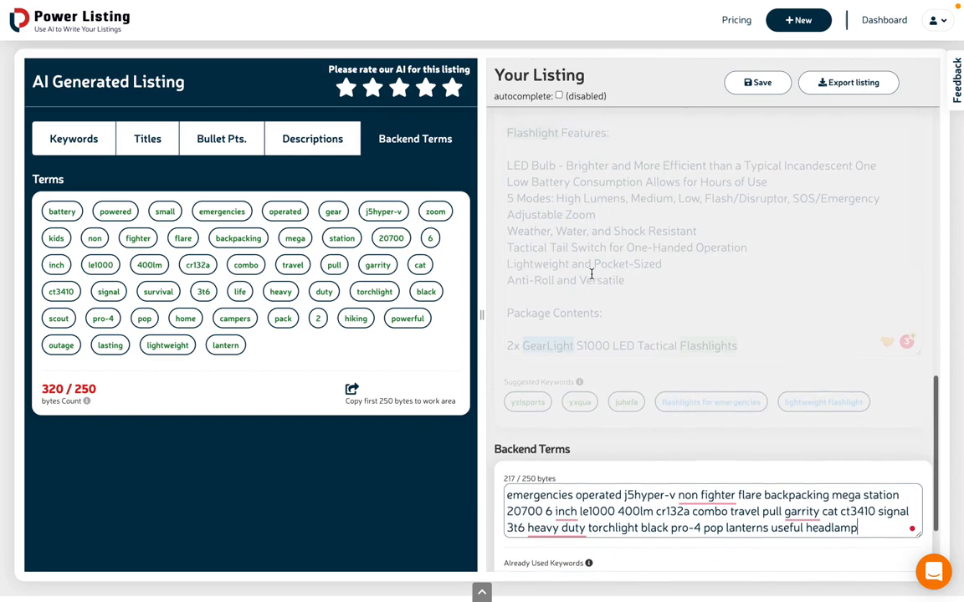
{"action": "scroll", "coordinate": [591, 275], "scroll_direction": "up", "scroll_amount": 8}
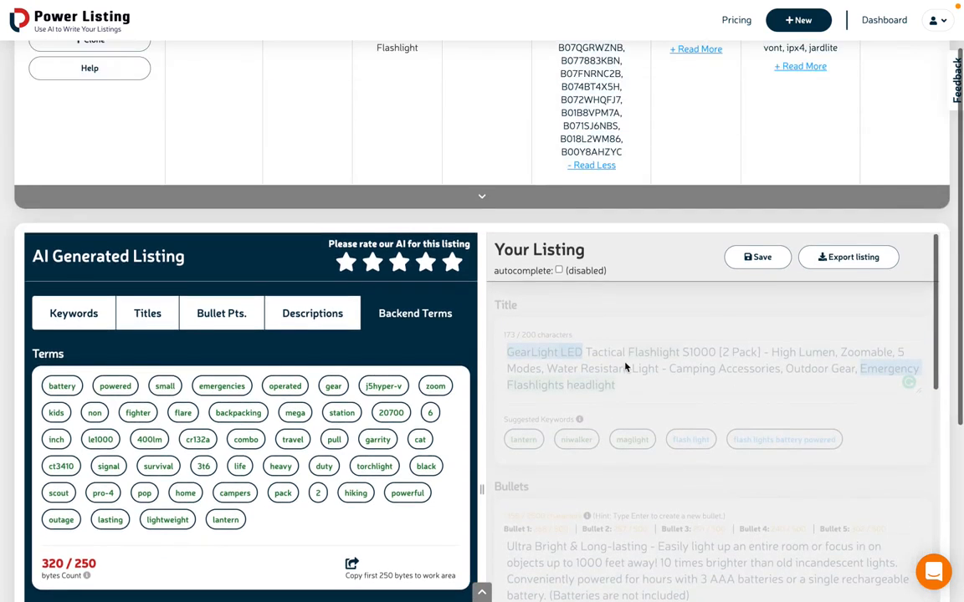
{"action": "left_click", "coordinate": [637, 385]}
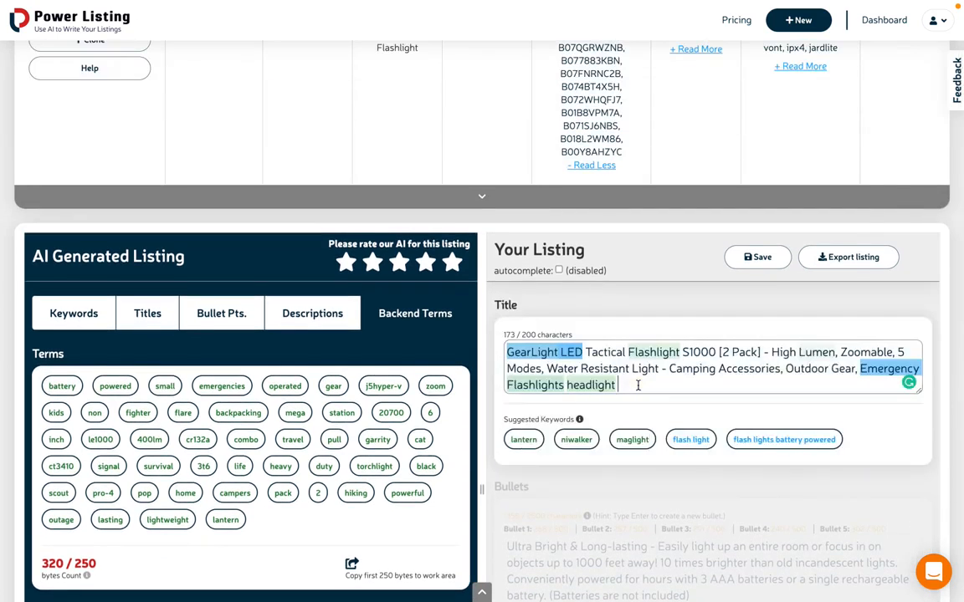